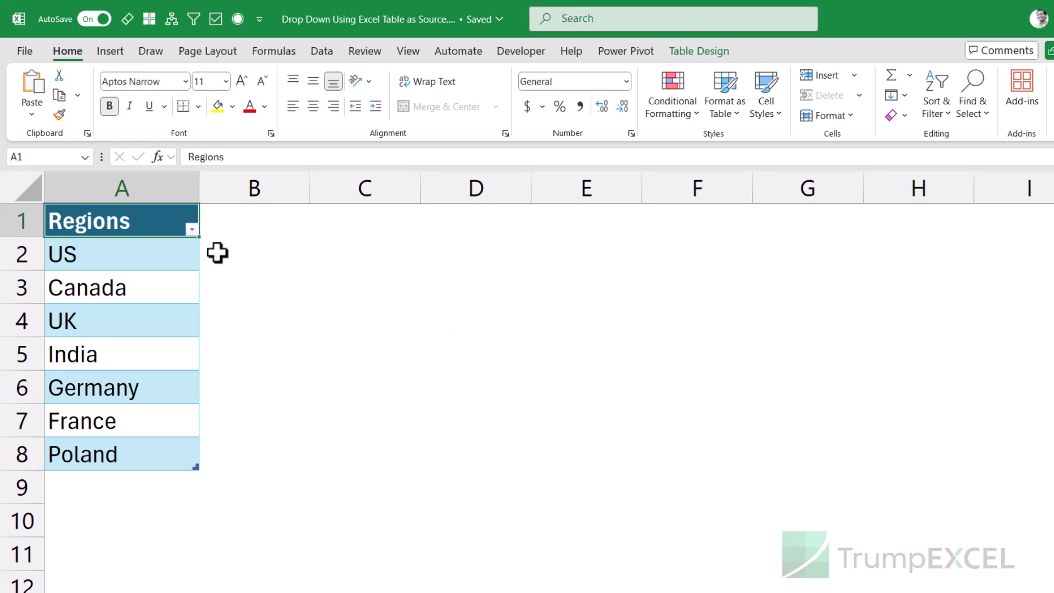
# Confirm on Table Design that the Regions table is named Data, then select A2:A8
pyautogui.moveTo(146, 228); pyautogui.dragTo(141, 445)
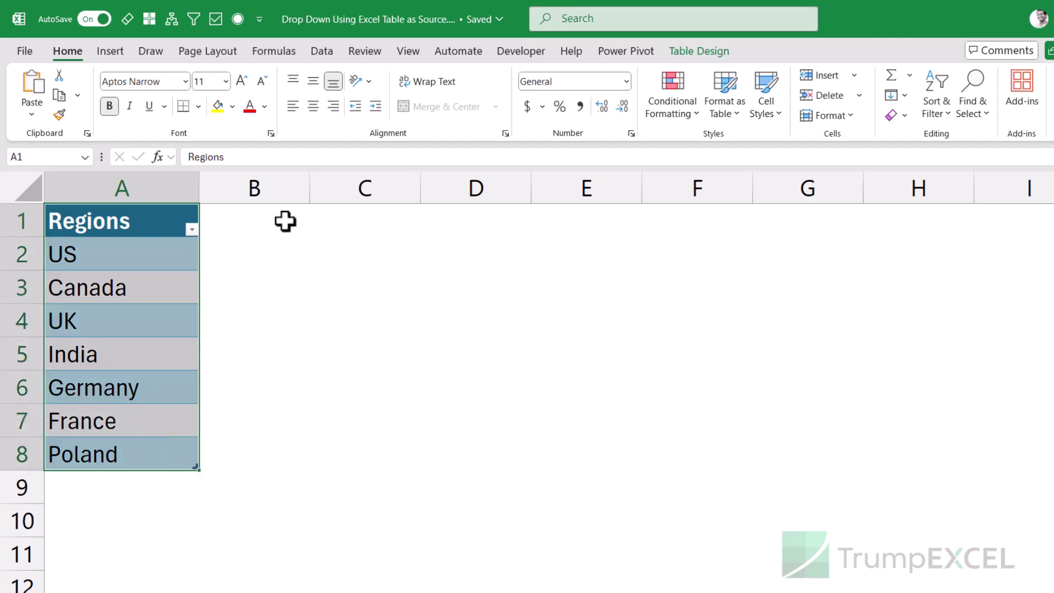
pyautogui.click(698, 52)
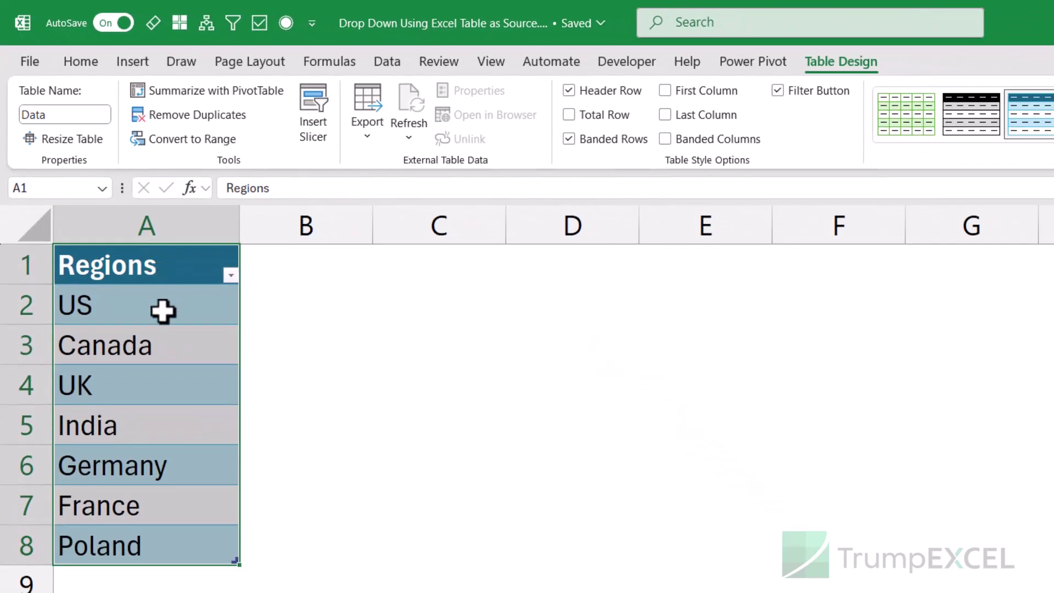
pyautogui.moveTo(163, 311); pyautogui.dragTo(141, 529)
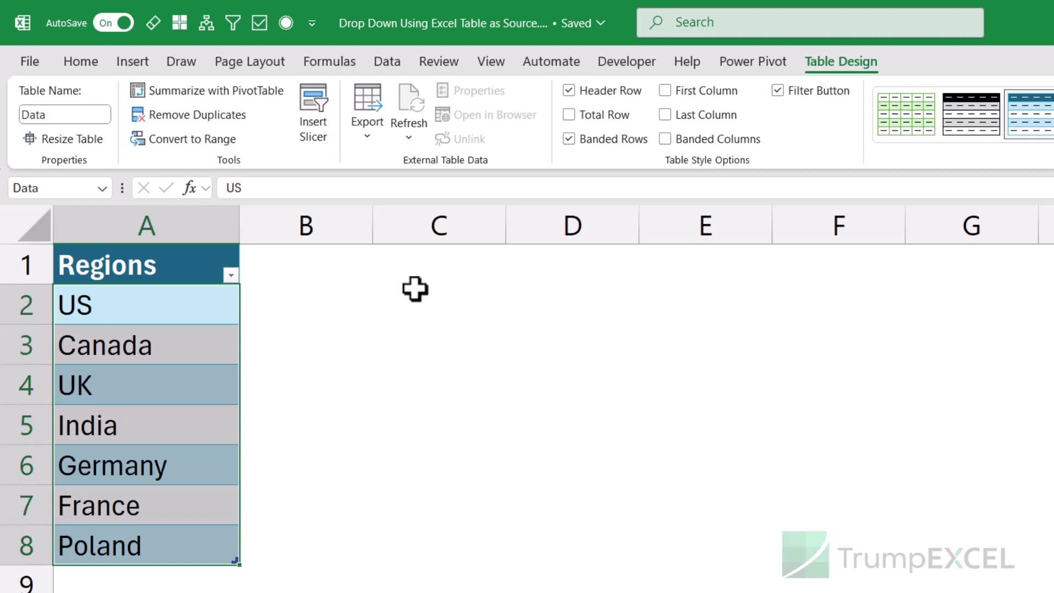
pyautogui.click(370, 297)
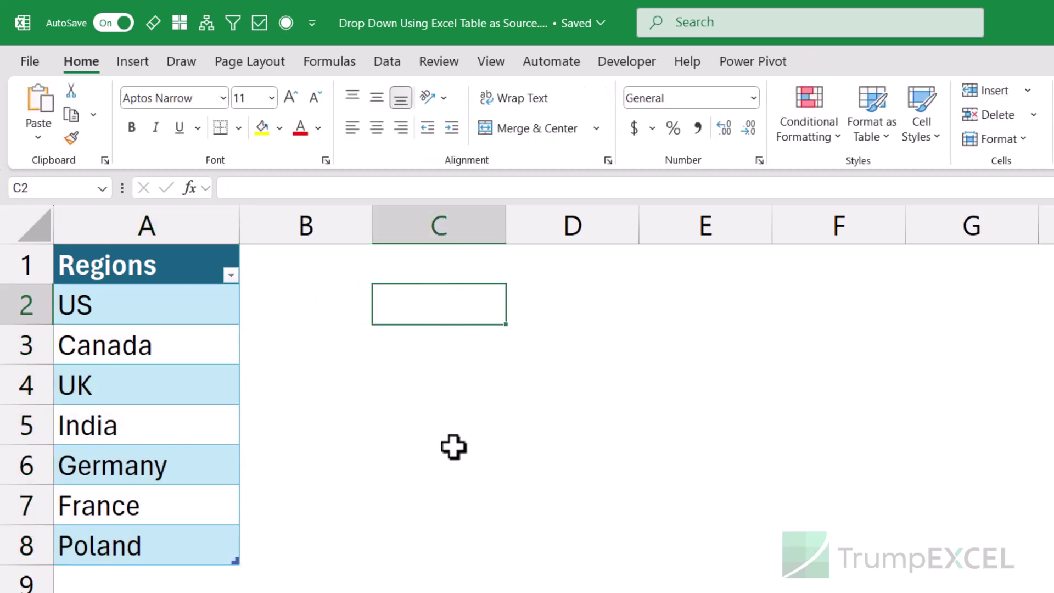
pyautogui.write('=')
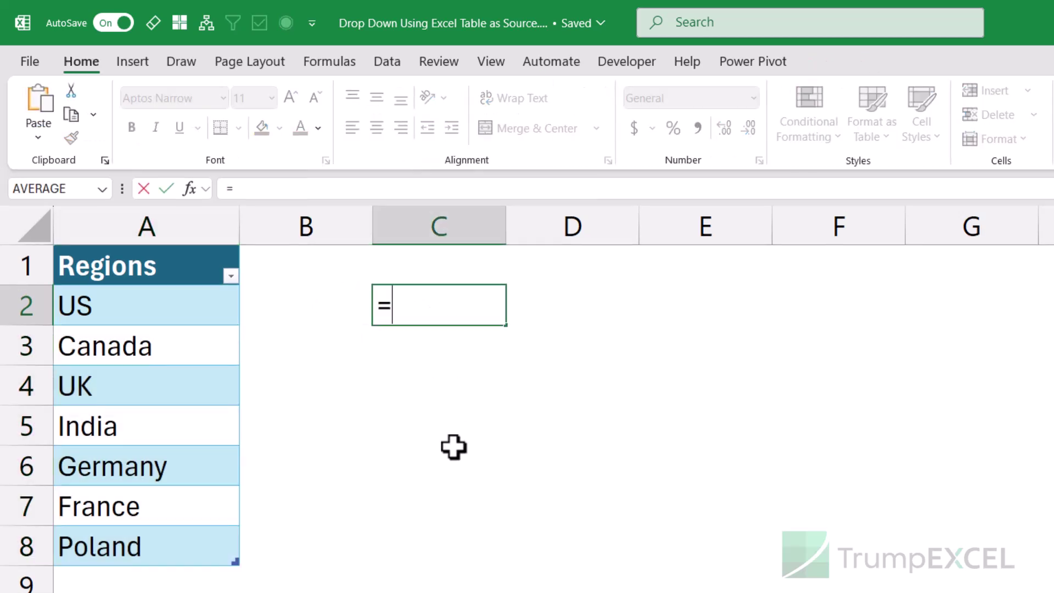
pyautogui.moveTo(169, 316); pyautogui.dragTo(172, 542)
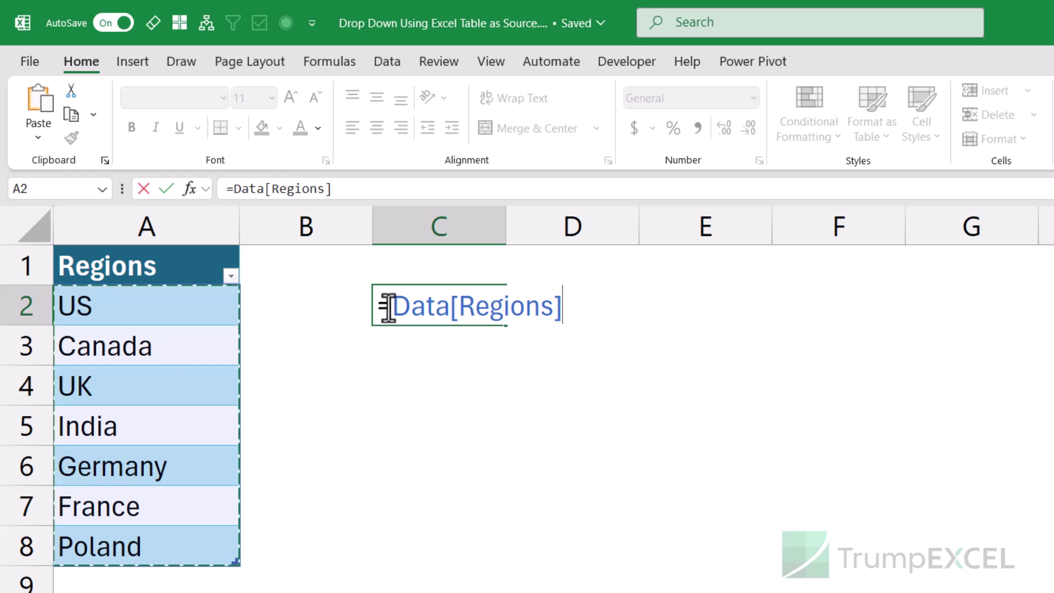
pyautogui.moveTo(376, 307); pyautogui.dragTo(588, 309)
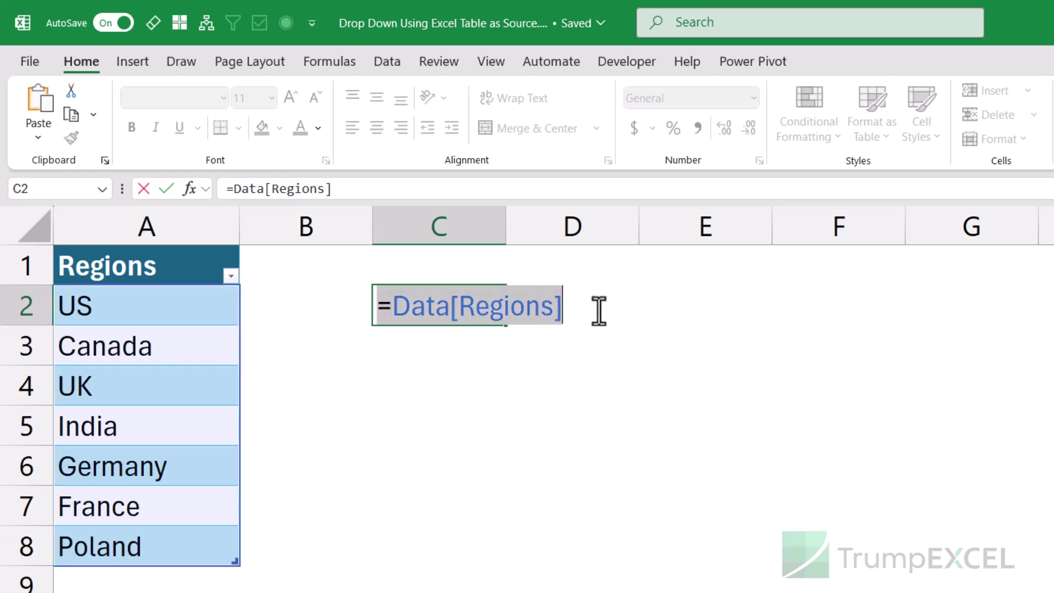
pyautogui.press('Escape')
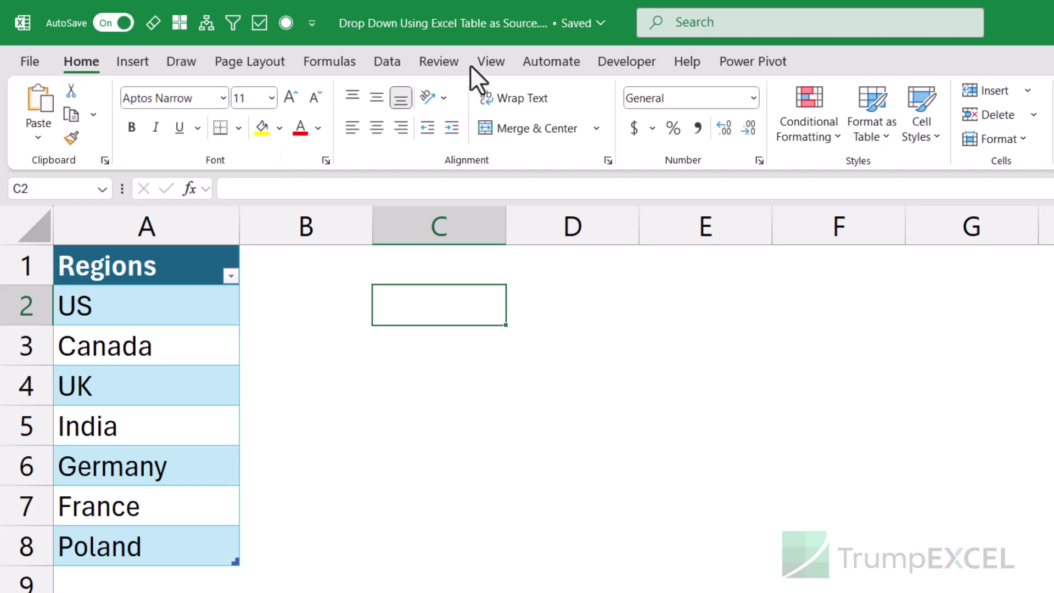
pyautogui.click(387, 61)
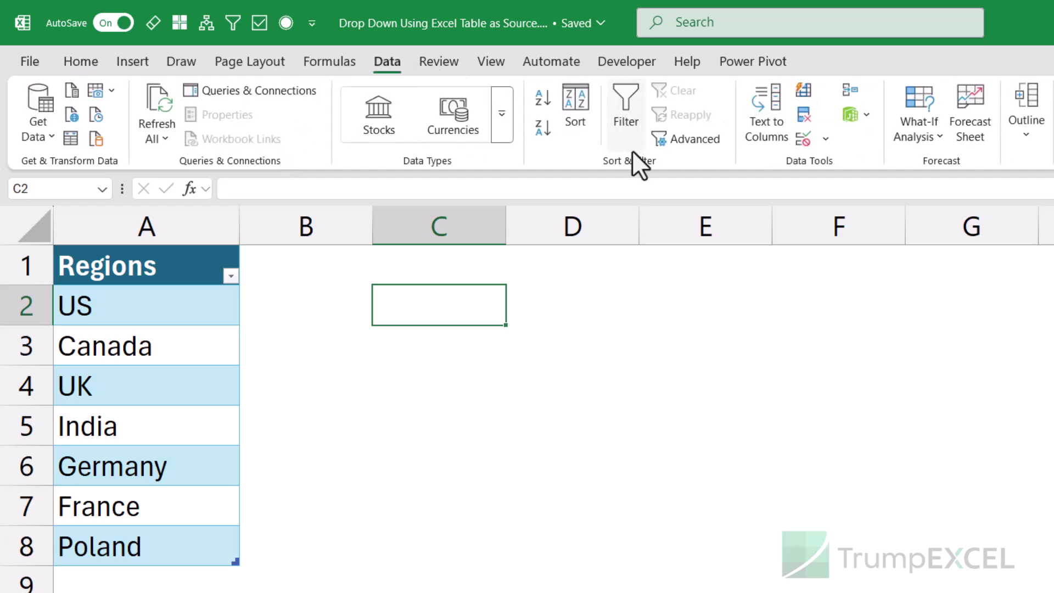
pyautogui.click(802, 139)
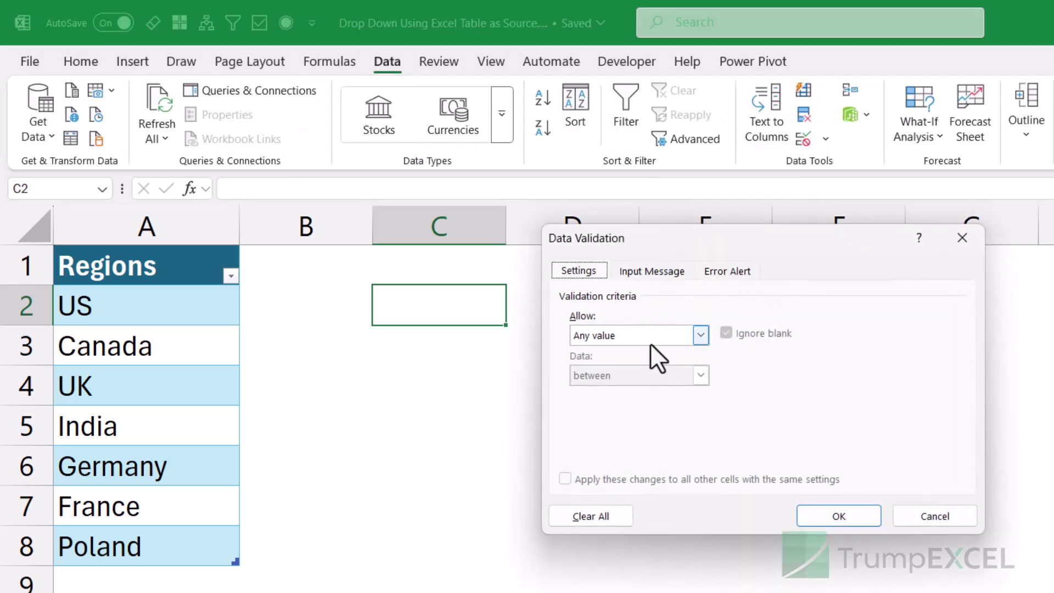
pyautogui.click(637, 336)
pyautogui.click(627, 390)
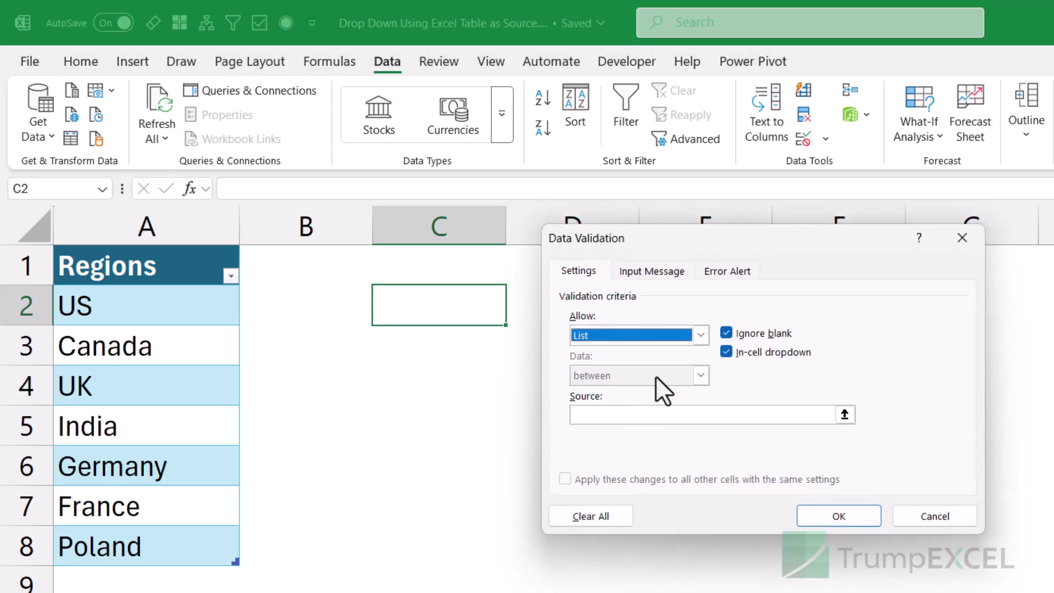
pyautogui.click(629, 415)
pyautogui.write('=Data[Regions]')
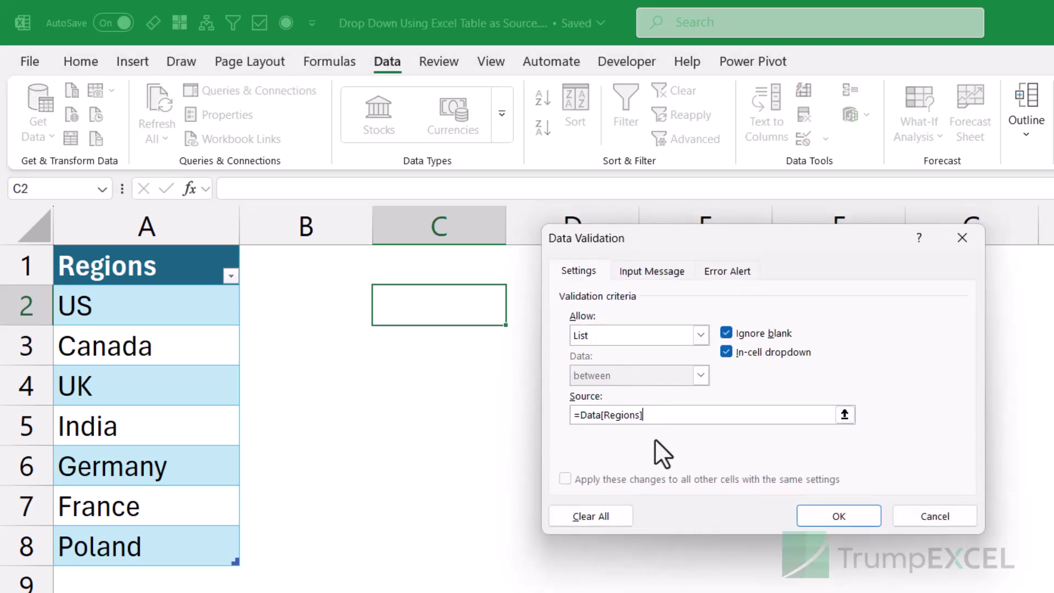
pyautogui.click(824, 519)
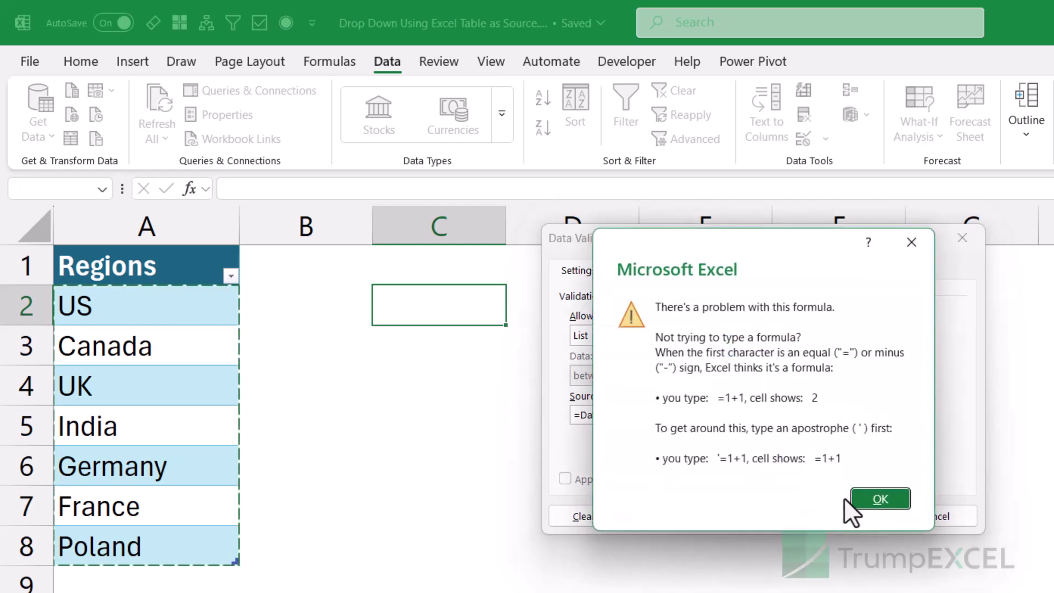
pyautogui.click(861, 499)
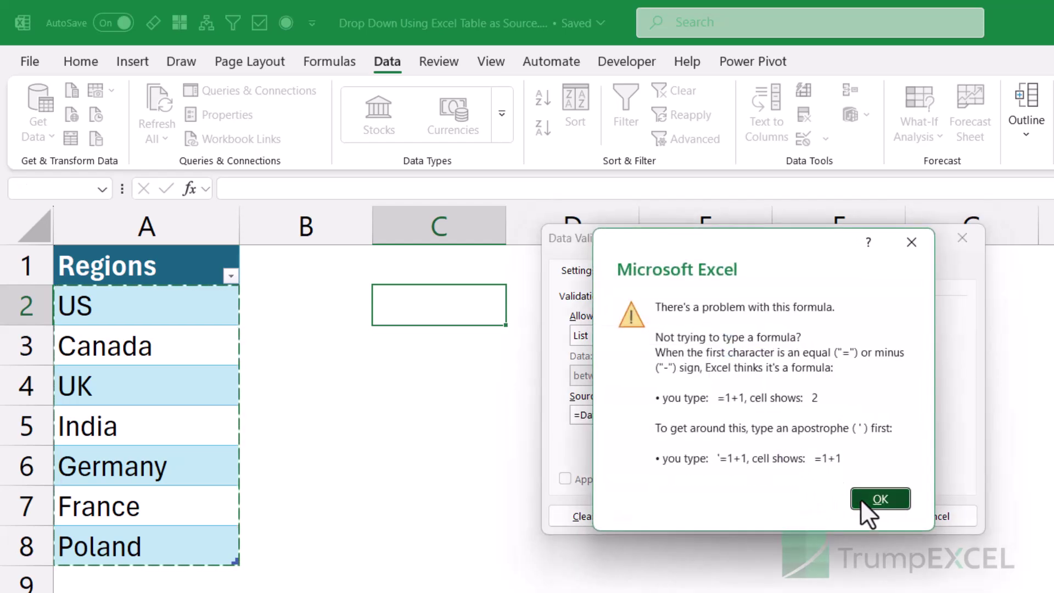
pyautogui.click(960, 239)
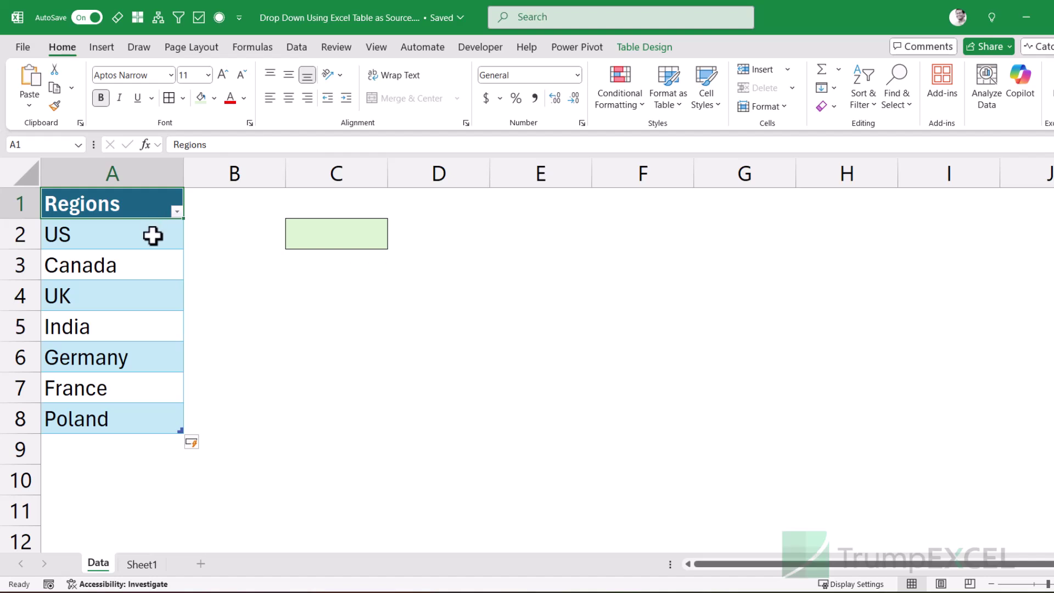
pyautogui.click(306, 236)
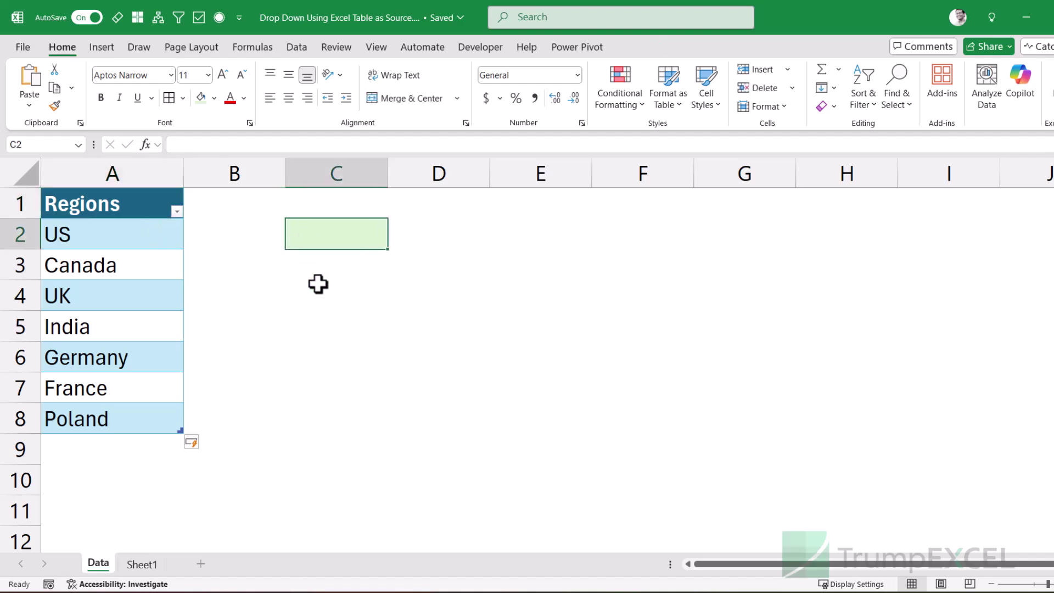
pyautogui.write('=indi')
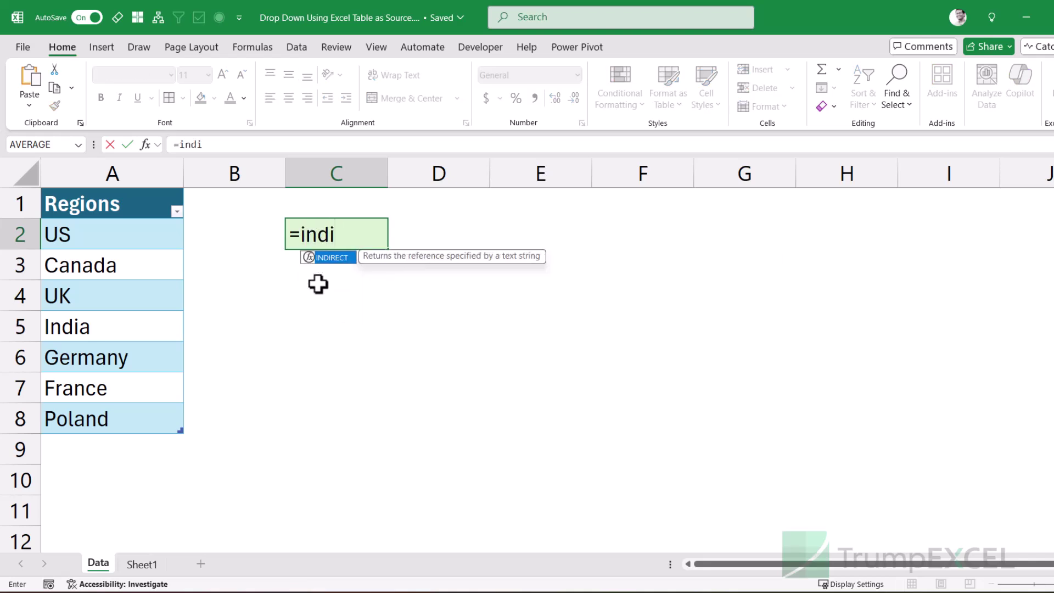
pyautogui.press('Tab')
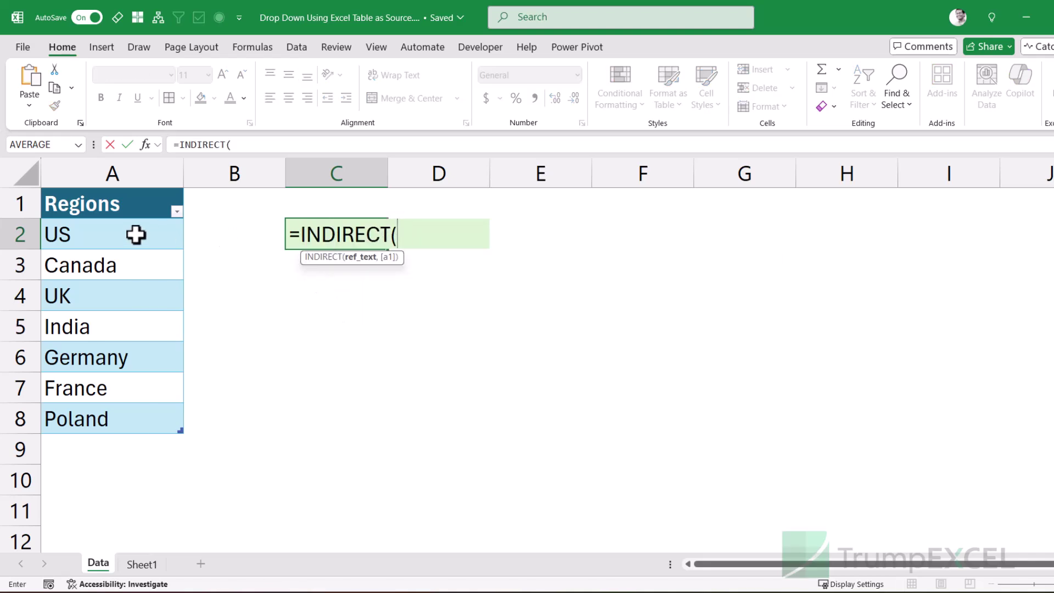
pyautogui.moveTo(138, 236); pyautogui.dragTo(122, 404)
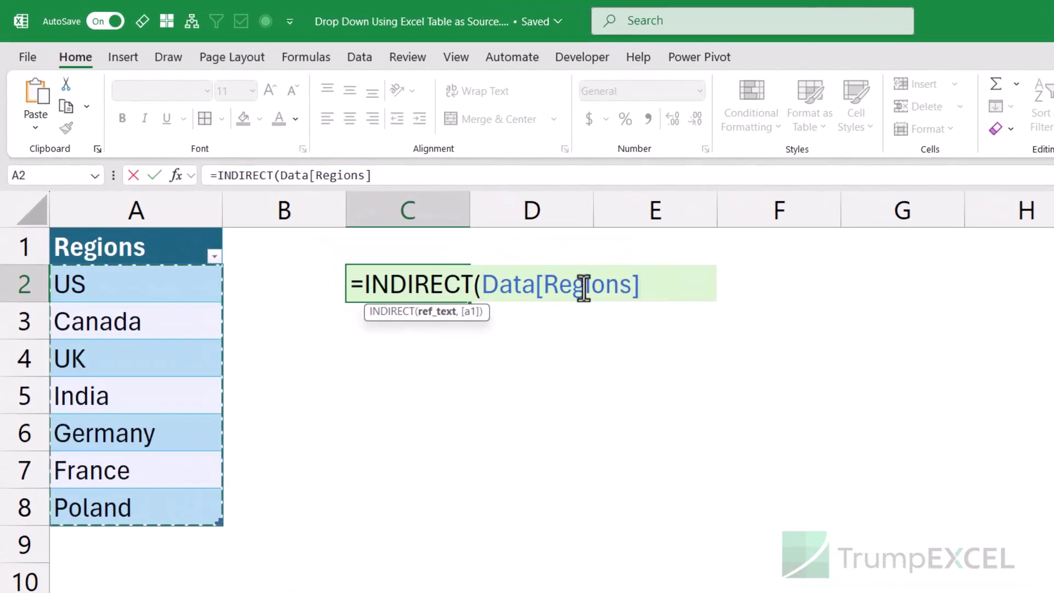
pyautogui.click(481, 283)
pyautogui.write('"')
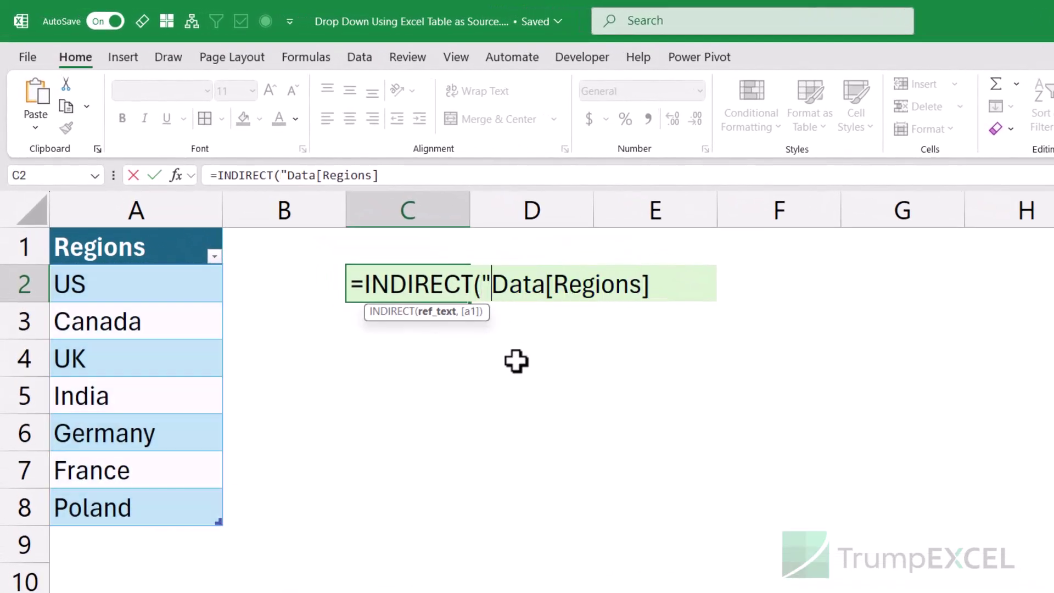
pyautogui.click(667, 281)
pyautogui.write('")')
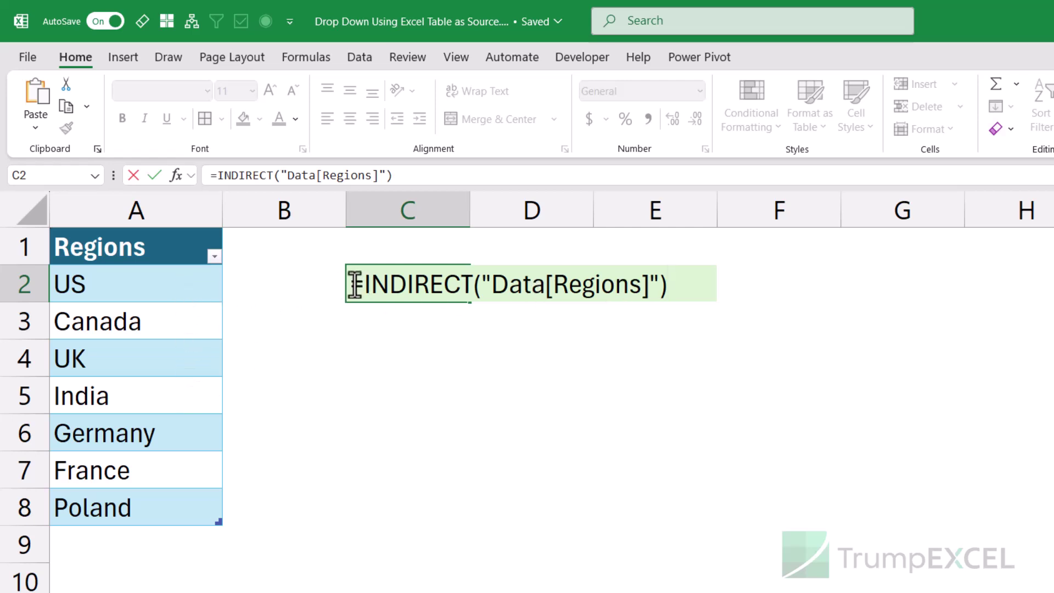
pyautogui.moveTo(354, 285); pyautogui.dragTo(696, 295)
pyautogui.hotkey('ctrl', 'c')
pyautogui.press('Escape')
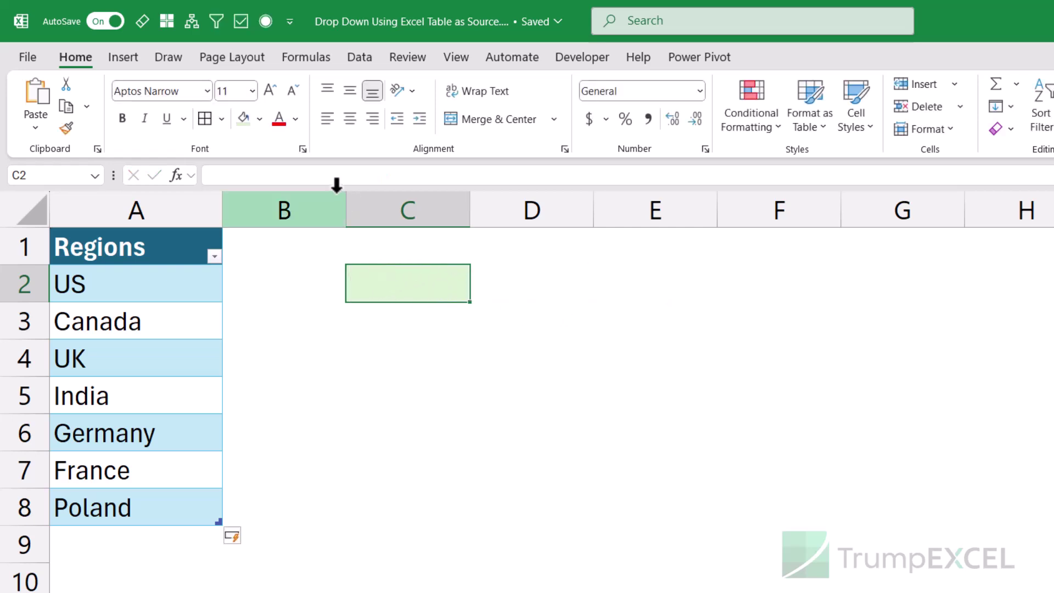
# Give C2 List validation with source =INDIRECT("Data[Regions]") and check its drop-down shows the regions
pyautogui.click(363, 58)
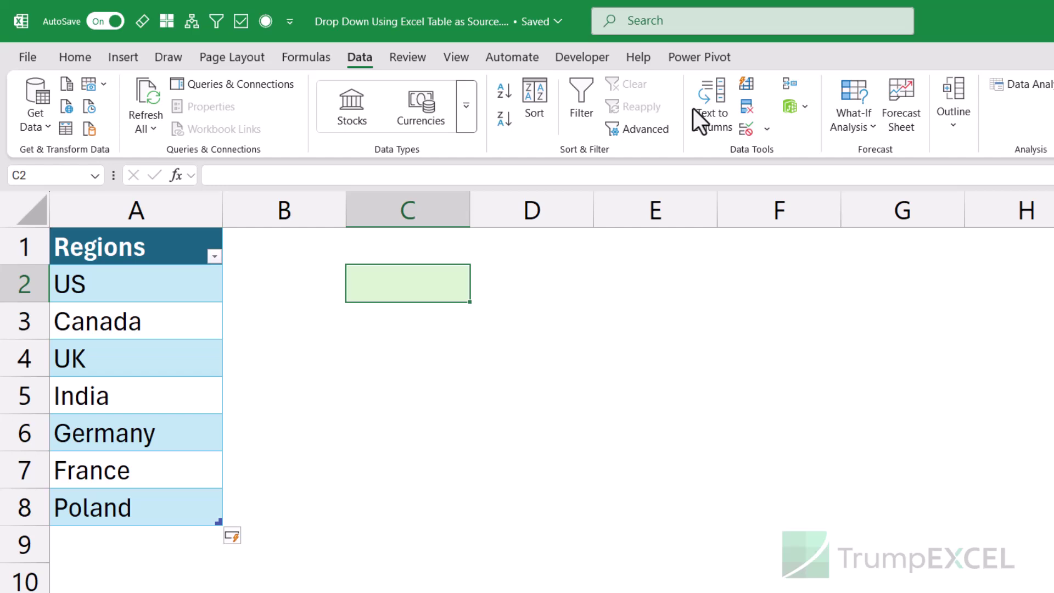
pyautogui.click(746, 130)
pyautogui.click(601, 317)
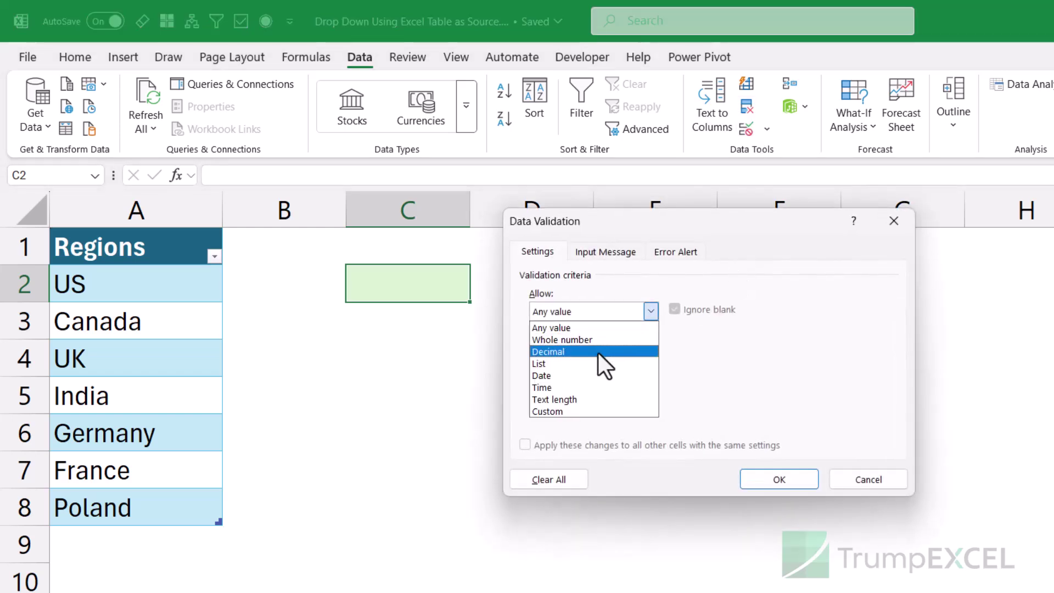
pyautogui.click(600, 365)
pyautogui.click(603, 384)
pyautogui.hotkey('ctrl', 'v')
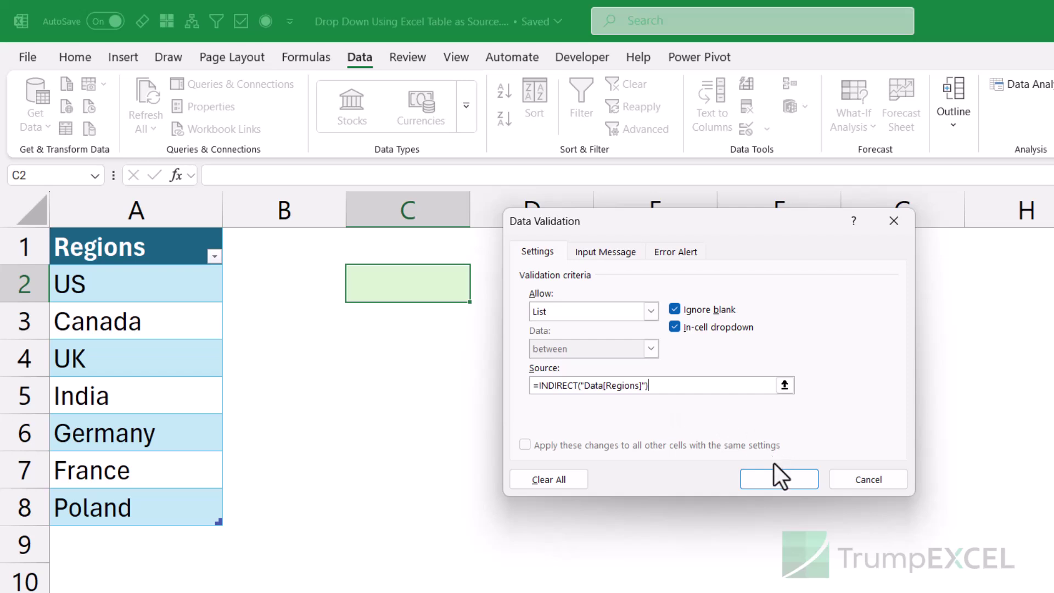
pyautogui.click(772, 480)
pyautogui.click(478, 294)
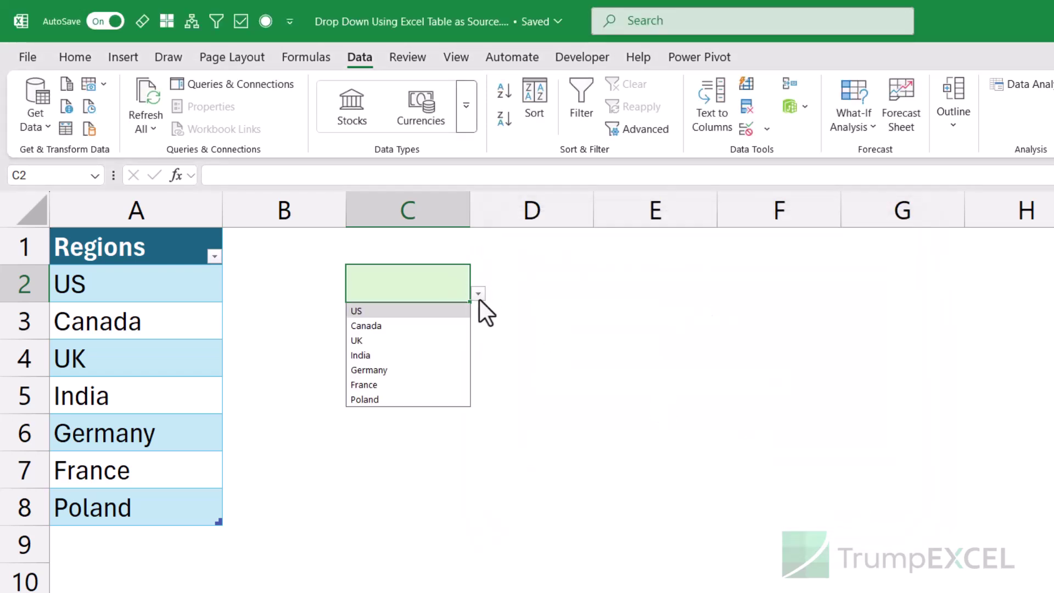
pyautogui.click(466, 294)
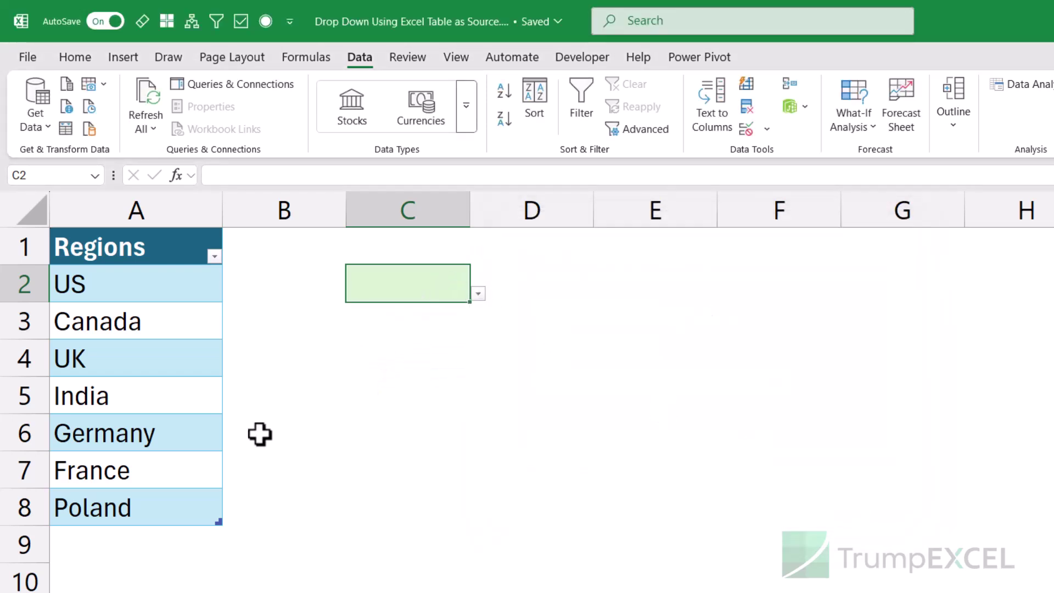
# Add Japan in A9, confirm it appears in C2's drop-down, then select the US–Poland entries
pyautogui.click(113, 545)
pyautogui.write('Japa')
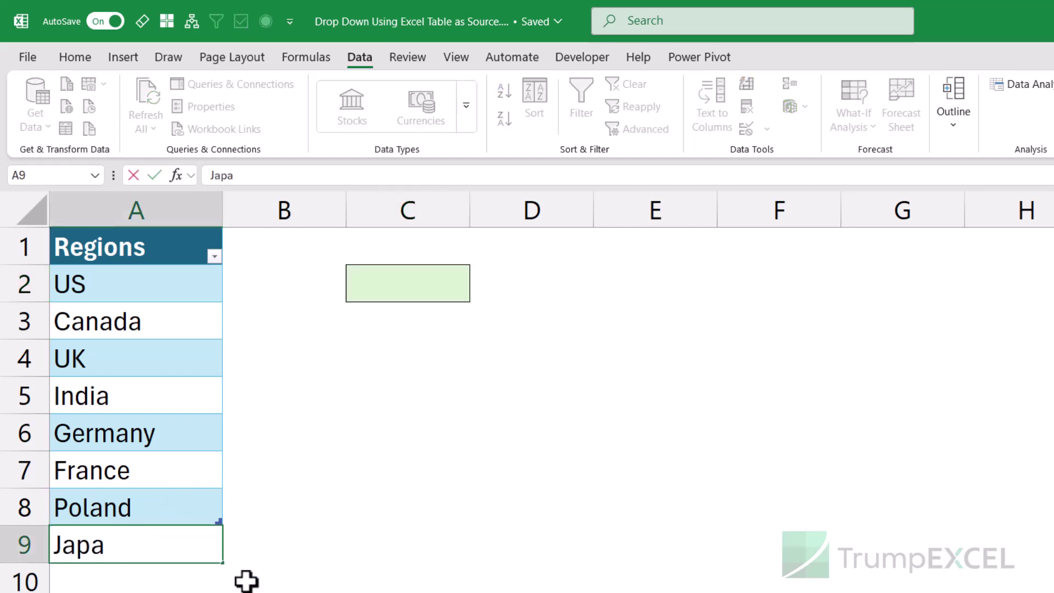
pyautogui.write('n')
pyautogui.press('Return')
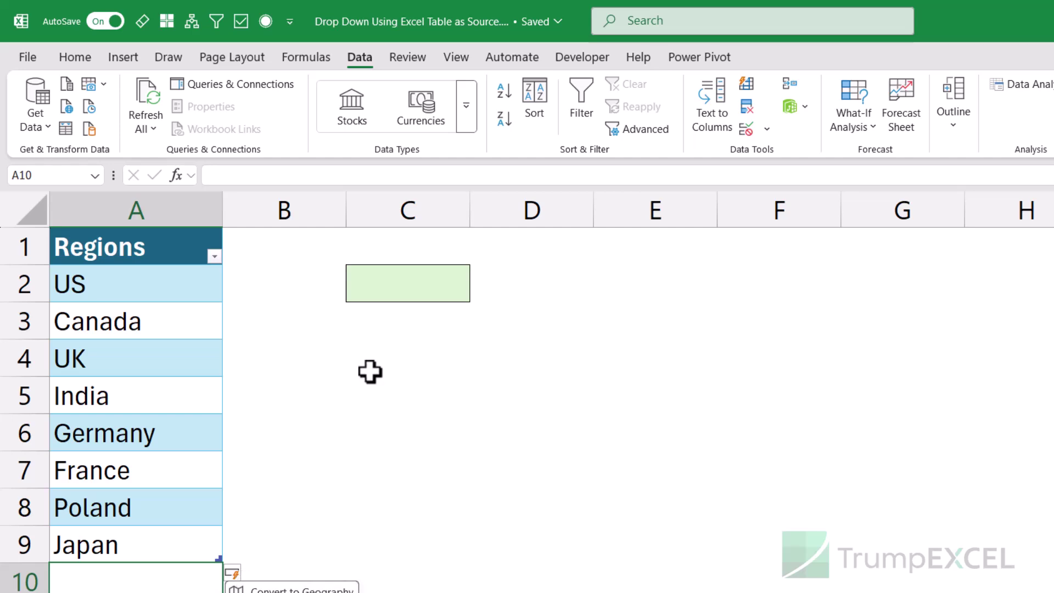
pyautogui.click(395, 287)
pyautogui.click(481, 297)
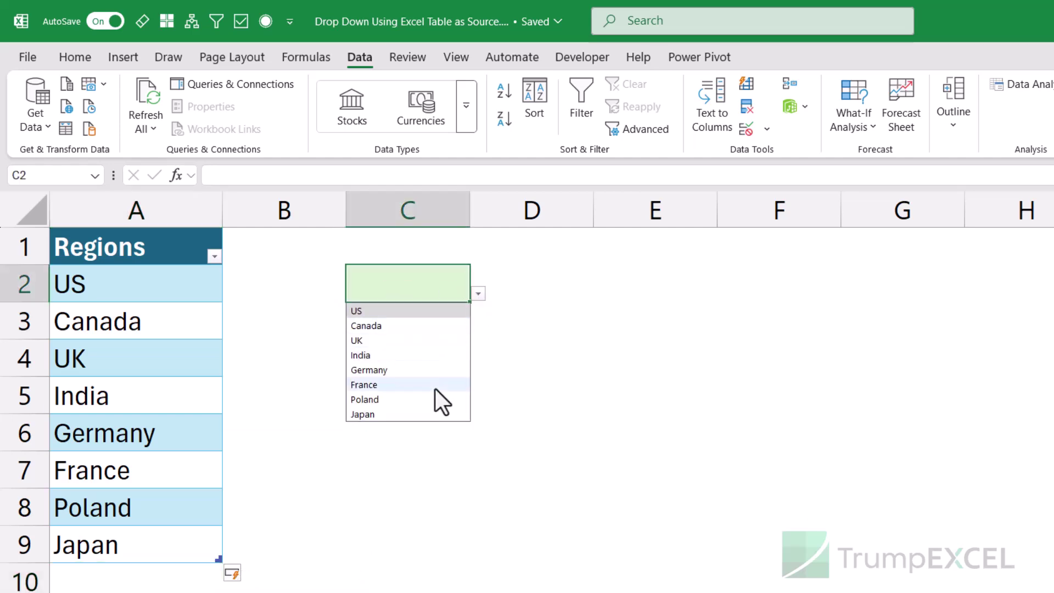
pyautogui.click(480, 295)
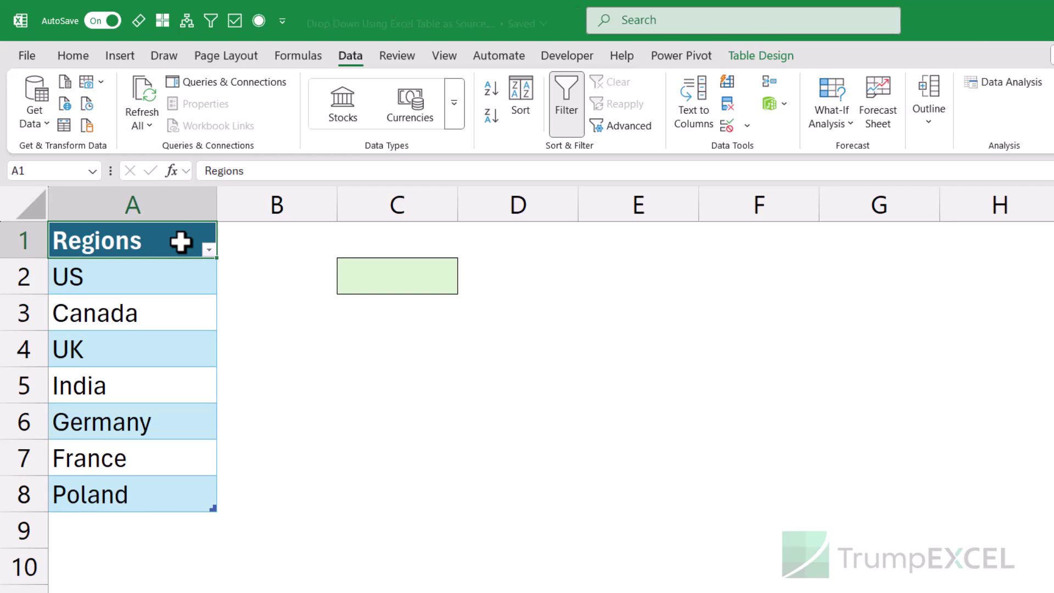
pyautogui.moveTo(178, 282); pyautogui.dragTo(161, 489)
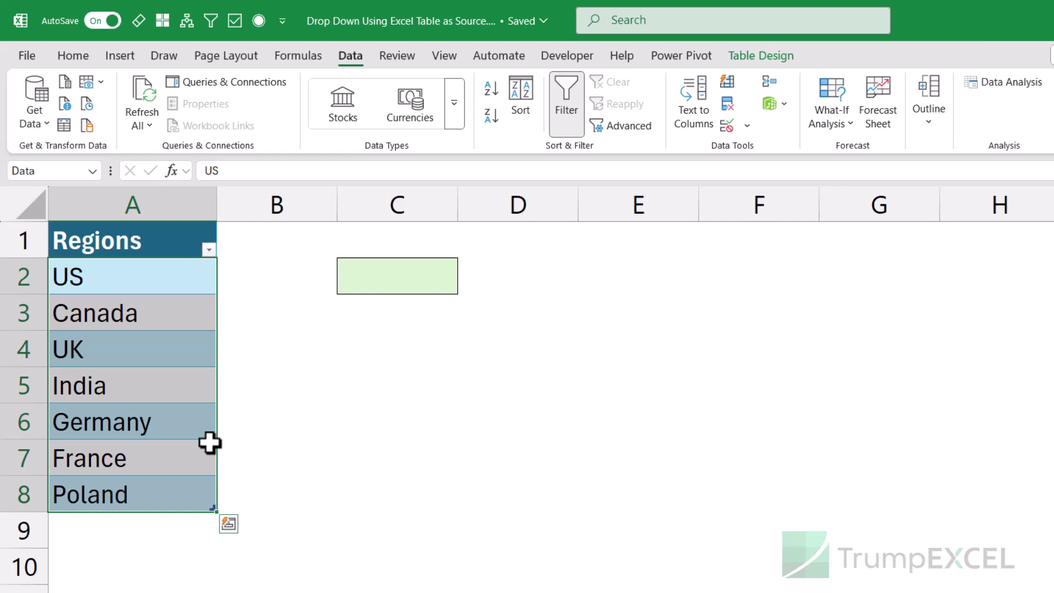
# Define the workbook name RegionDD referring to =Data[Regions] in Name Manager
pyautogui.click(299, 55)
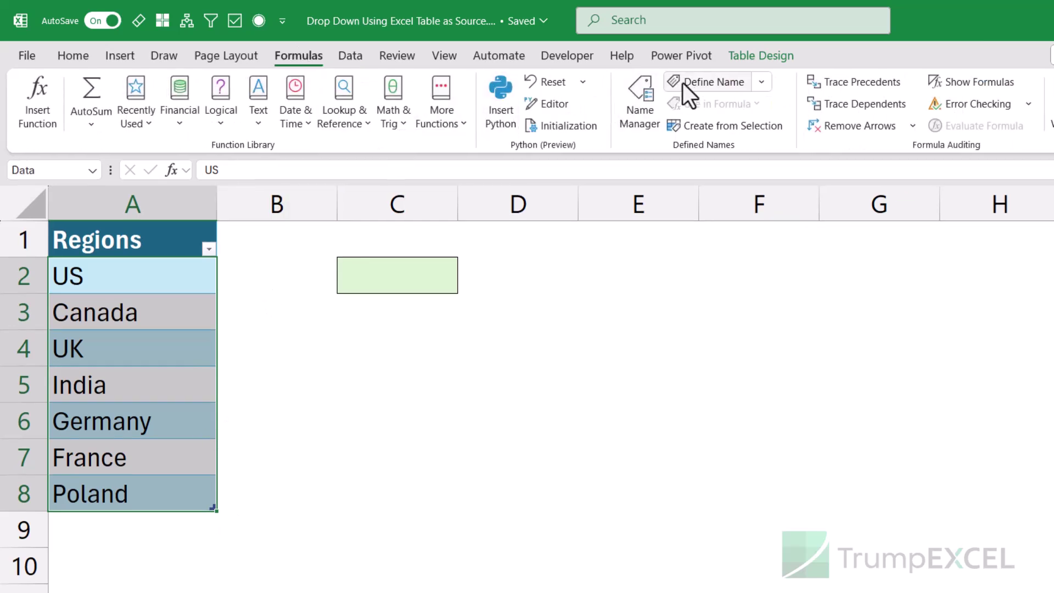
pyautogui.click(642, 94)
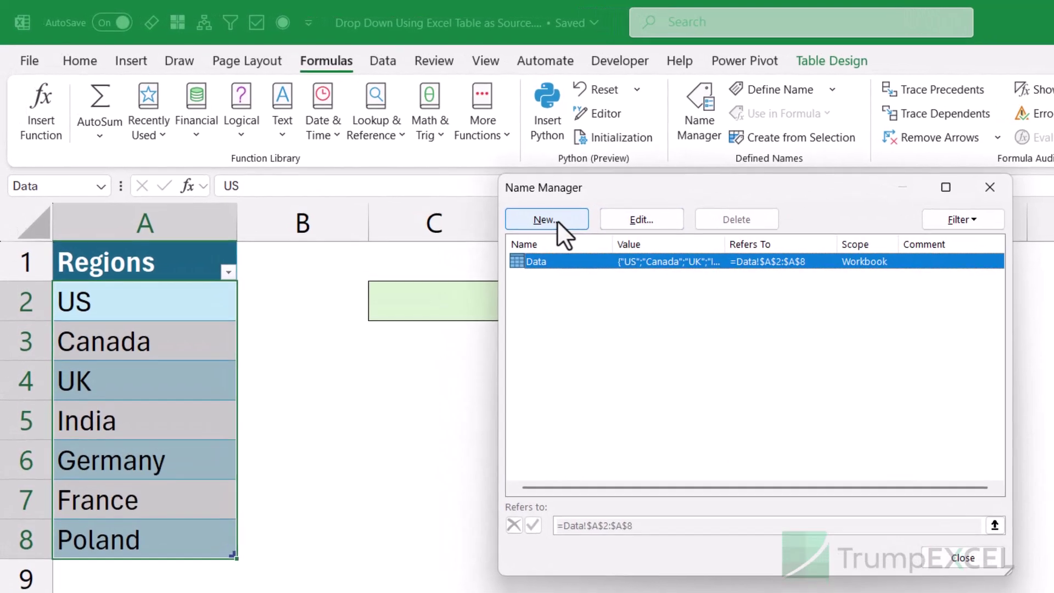
pyautogui.click(527, 200)
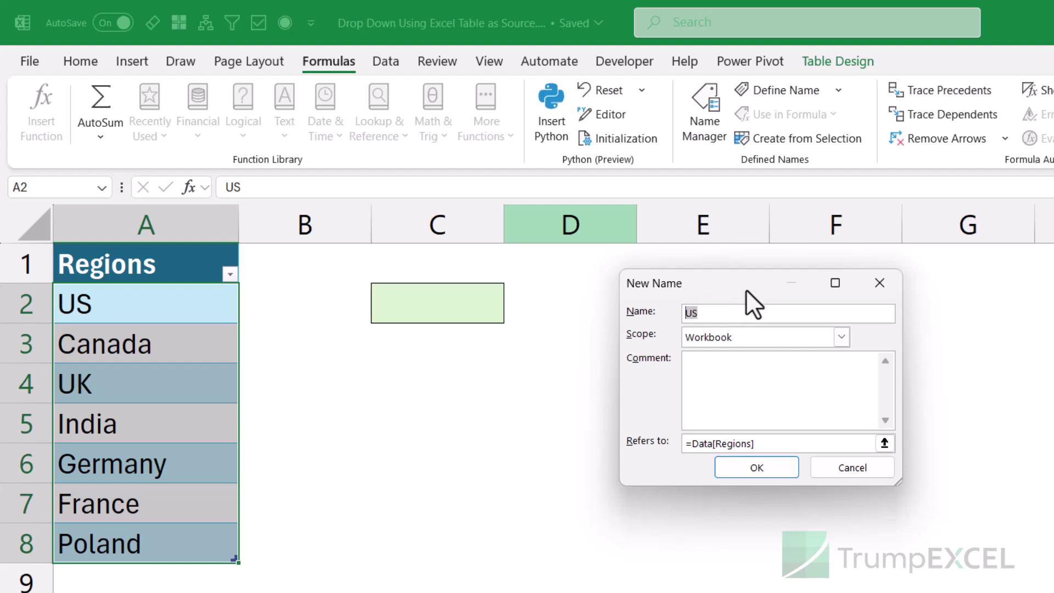
pyautogui.write('RegionDD')
pyautogui.moveTo(757, 443); pyautogui.dragTo(688, 448)
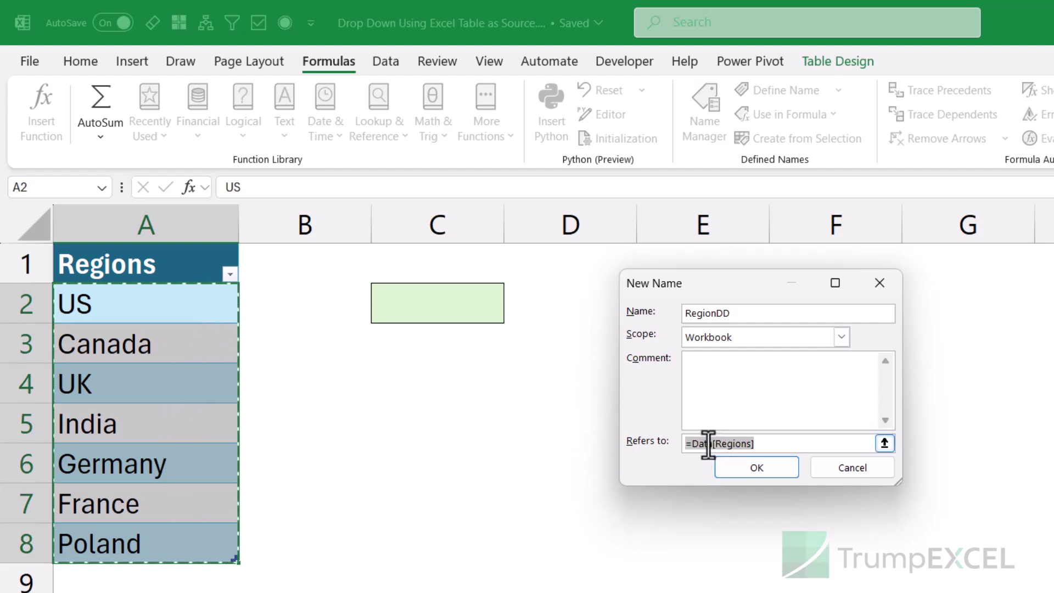
pyautogui.click(766, 470)
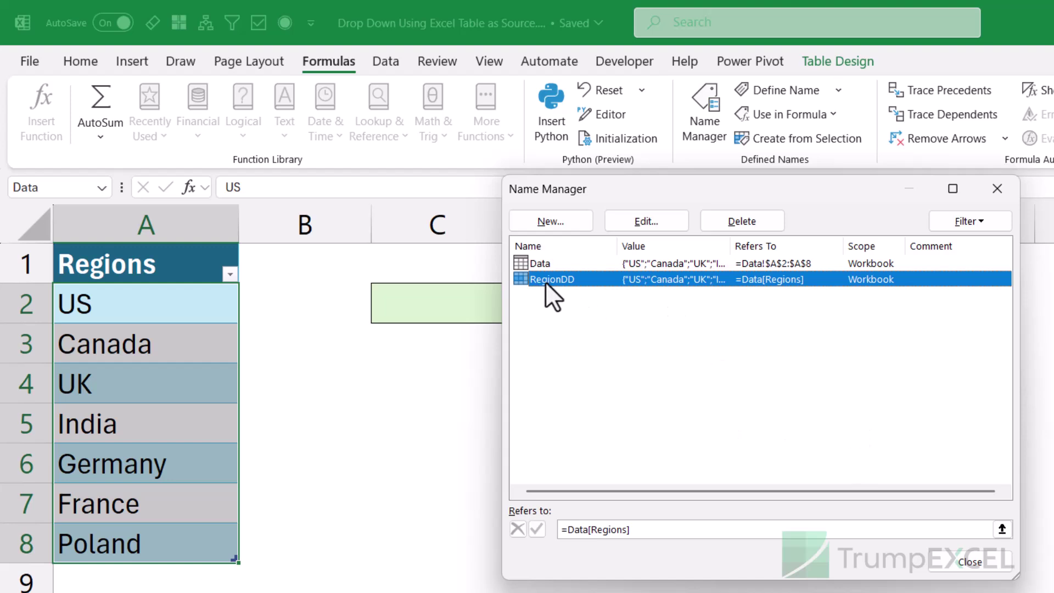
pyautogui.click(996, 188)
pyautogui.click(463, 306)
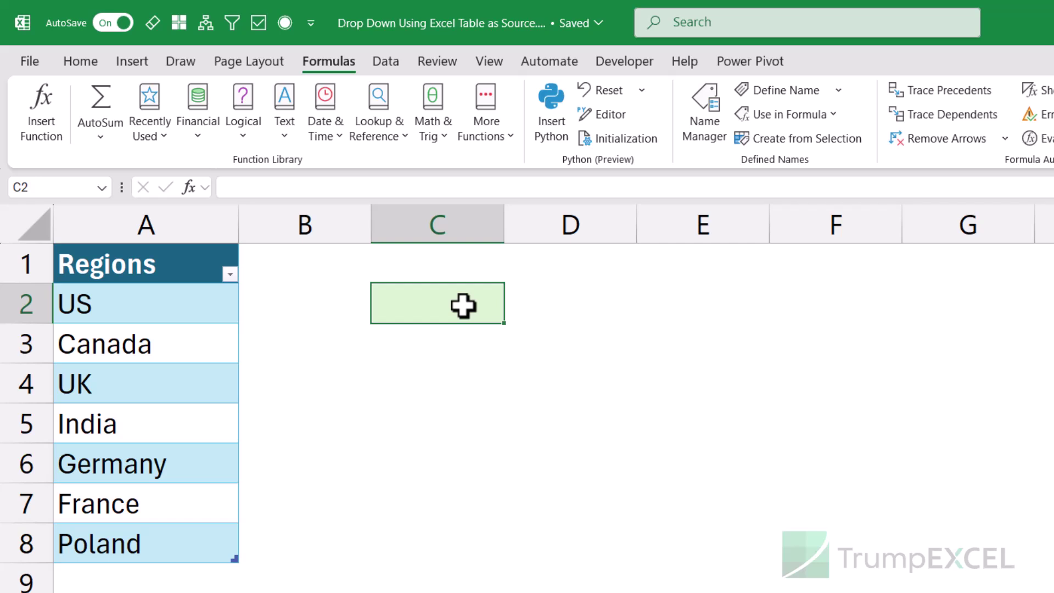
# Apply List validation to C2 with source =RegionDD and check the drop-down's entries
pyautogui.click(385, 62)
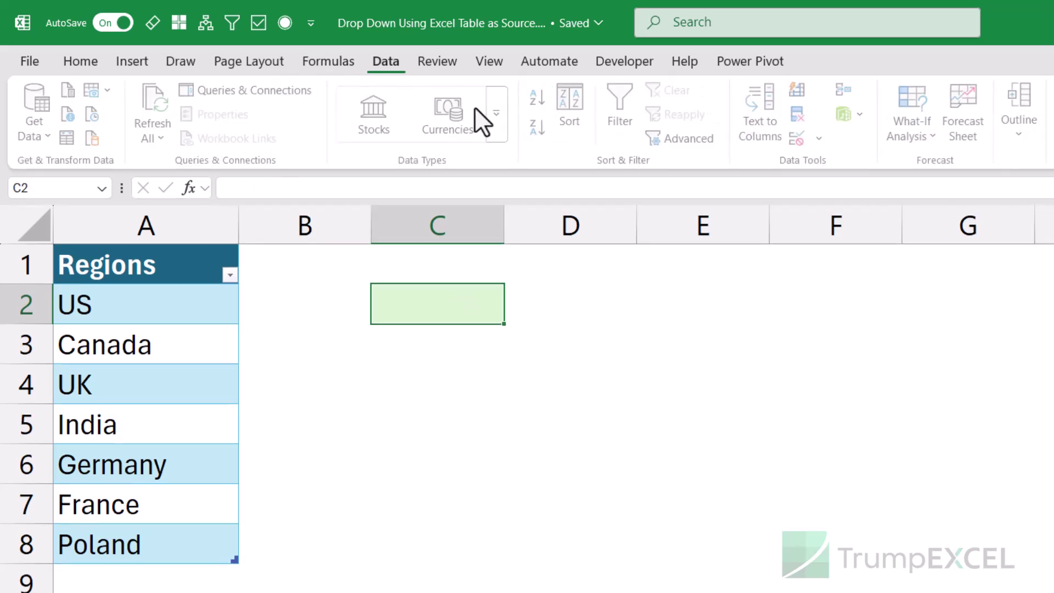
pyautogui.click(798, 140)
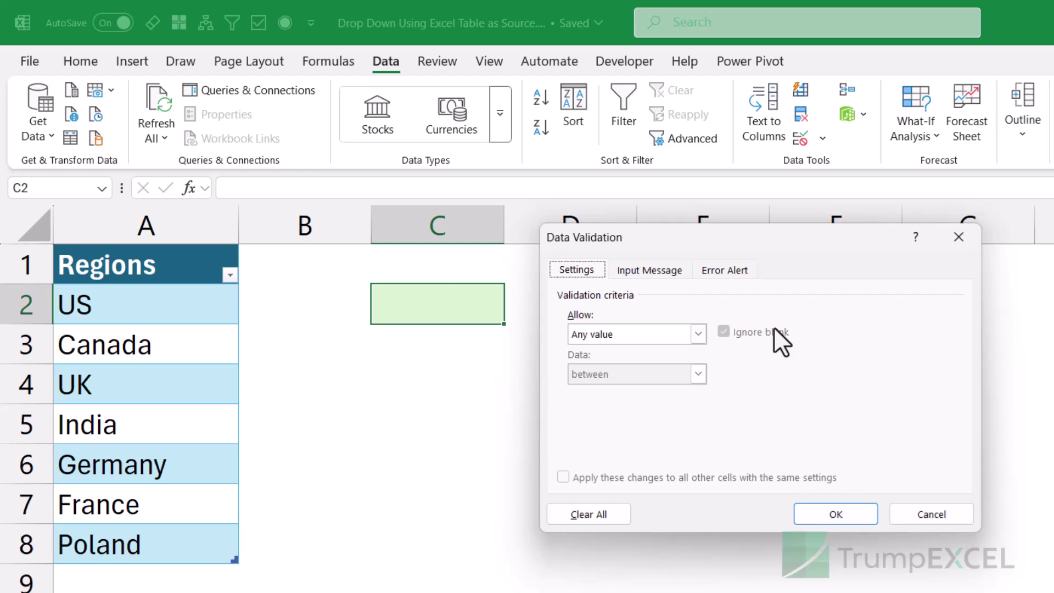
pyautogui.click(651, 340)
pyautogui.click(633, 391)
pyautogui.click(630, 413)
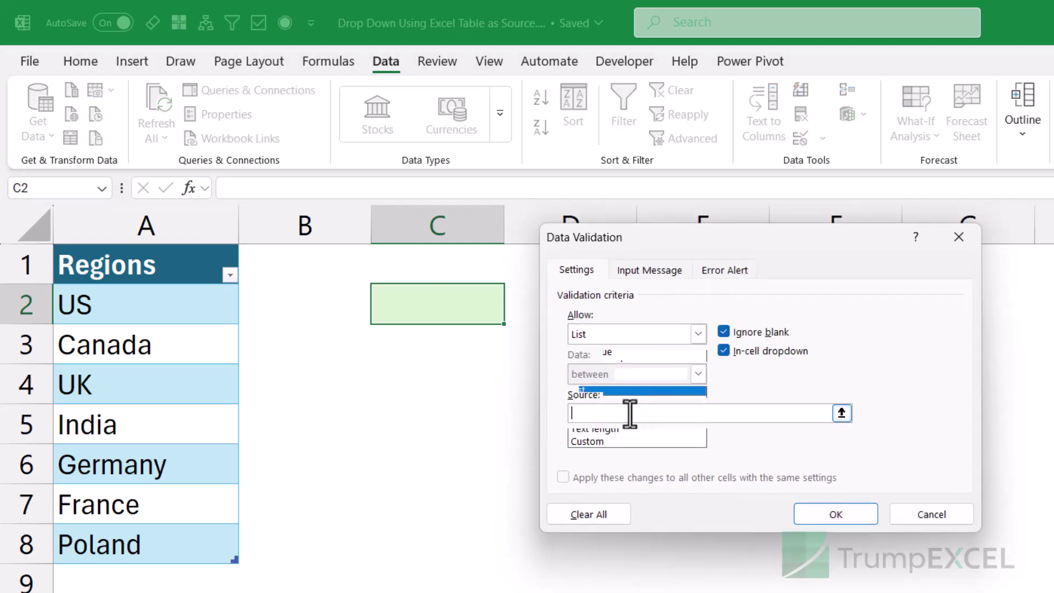
pyautogui.write('=RegionDD')
pyautogui.click(815, 516)
pyautogui.click(513, 314)
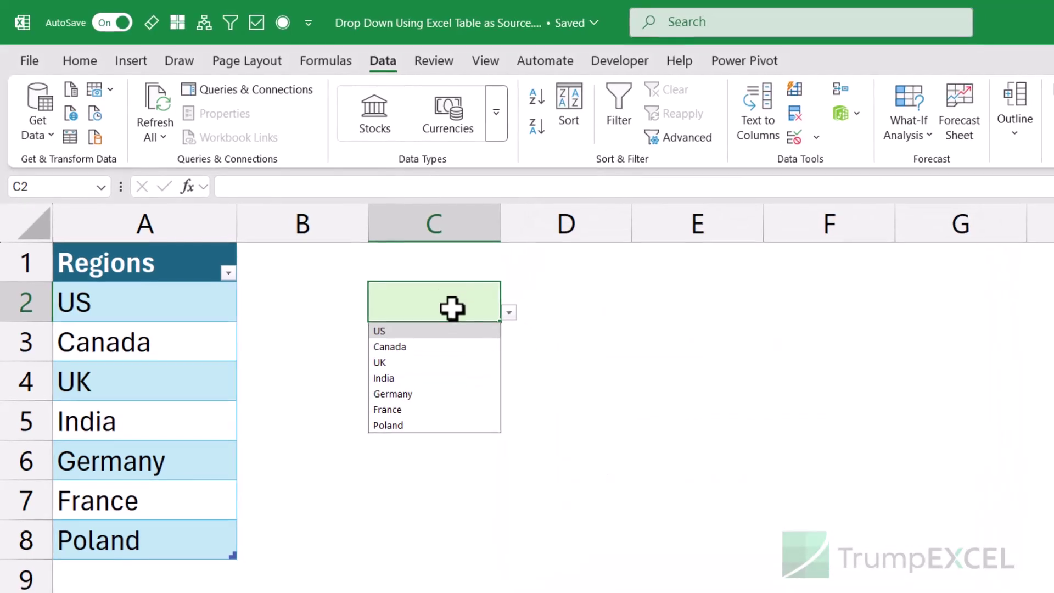
pyautogui.click(450, 308)
# Add Japan in A9 and check that C2's drop-down now lists it
pyautogui.click(147, 584)
pyautogui.write('Japan')
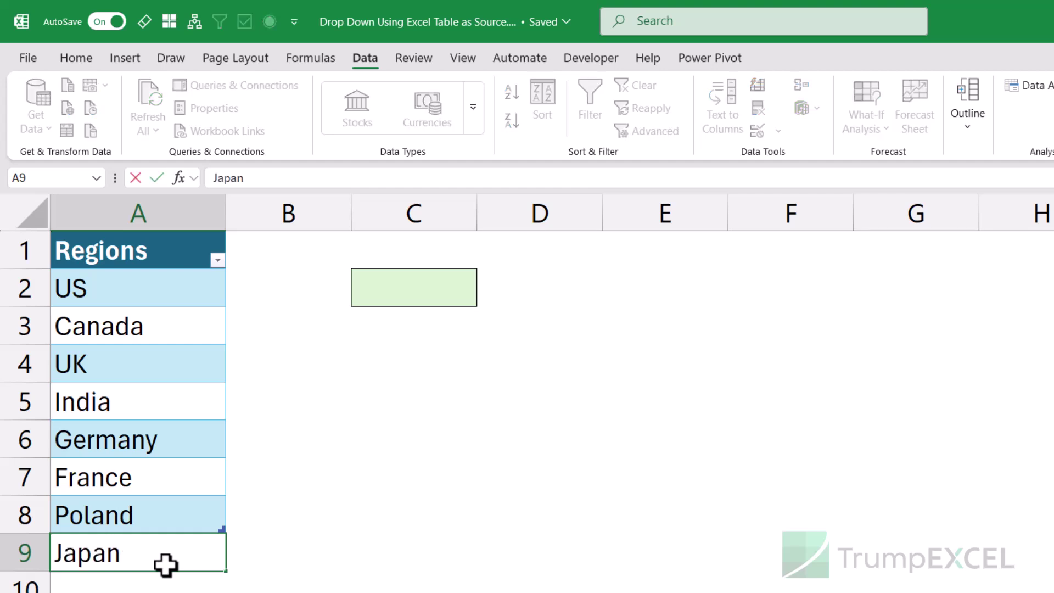
pyautogui.press('Return')
pyautogui.click(407, 287)
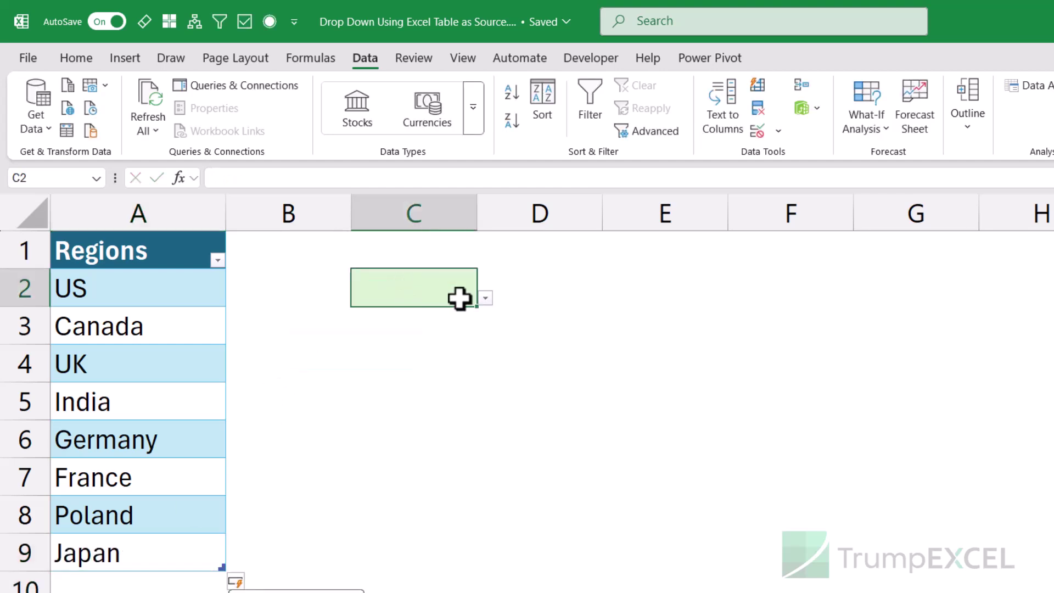
pyautogui.click(486, 298)
pyautogui.click(153, 534)
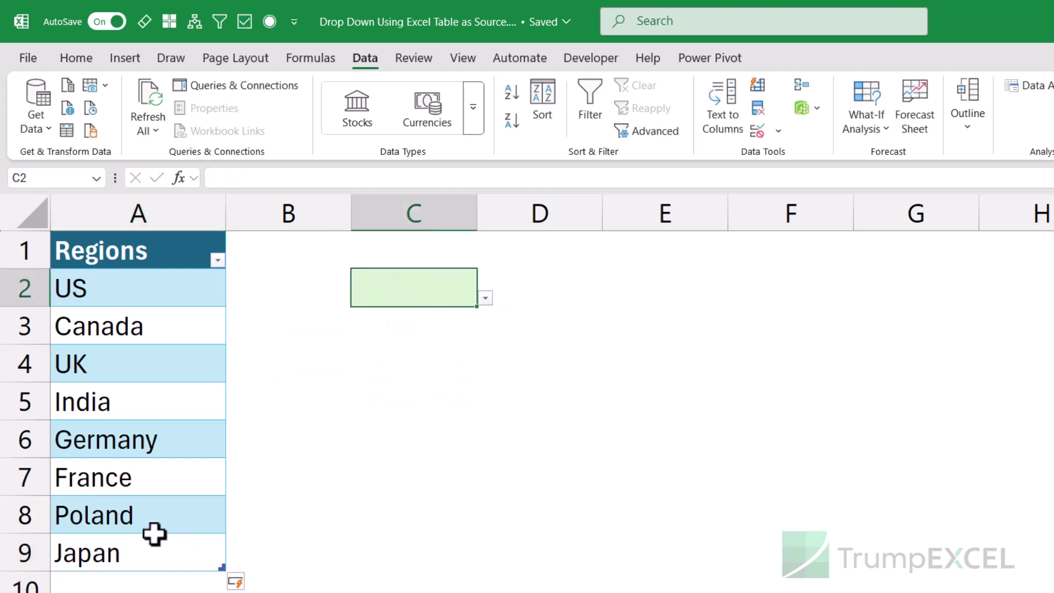
# Delete Poland and Japan, resize the table to end at row 7, and recheck C2's list
pyautogui.moveTo(153, 528); pyautogui.dragTo(155, 545)
pyautogui.press('Delete')
pyautogui.click(193, 477)
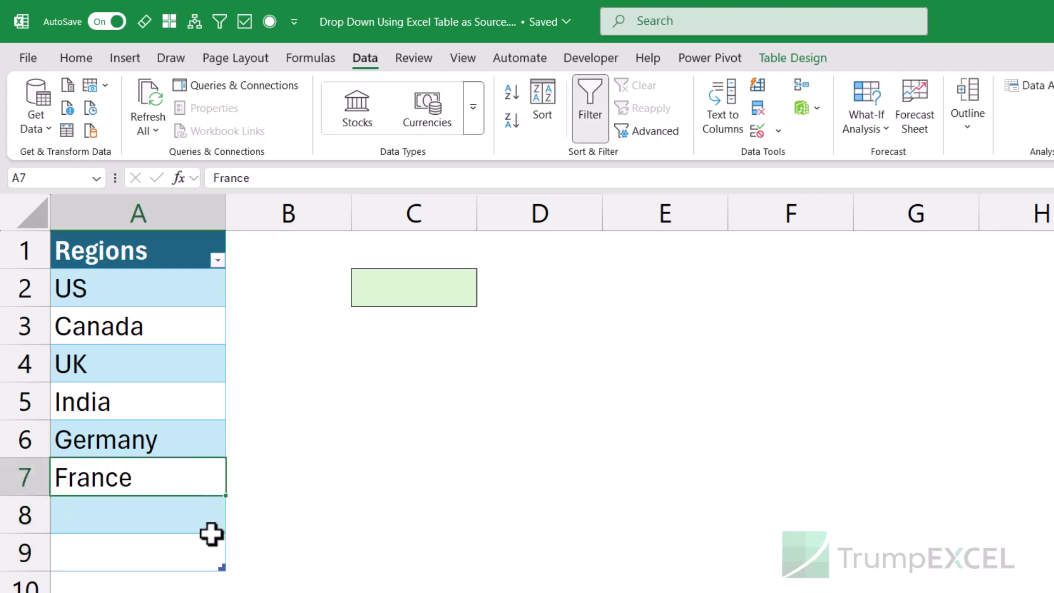
pyautogui.moveTo(222, 567); pyautogui.dragTo(222, 494)
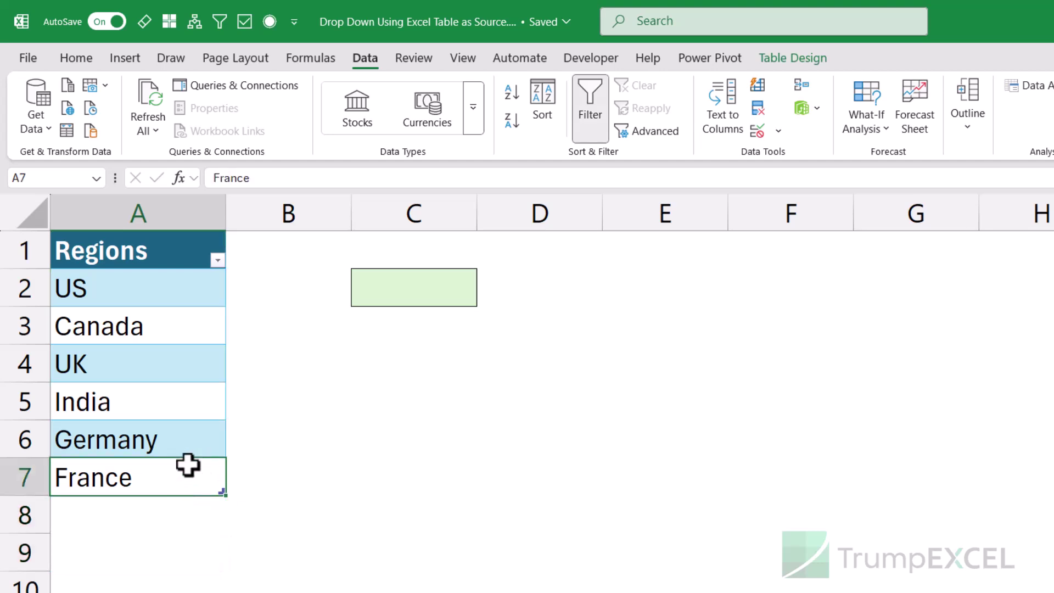
pyautogui.click(424, 287)
pyautogui.click(483, 299)
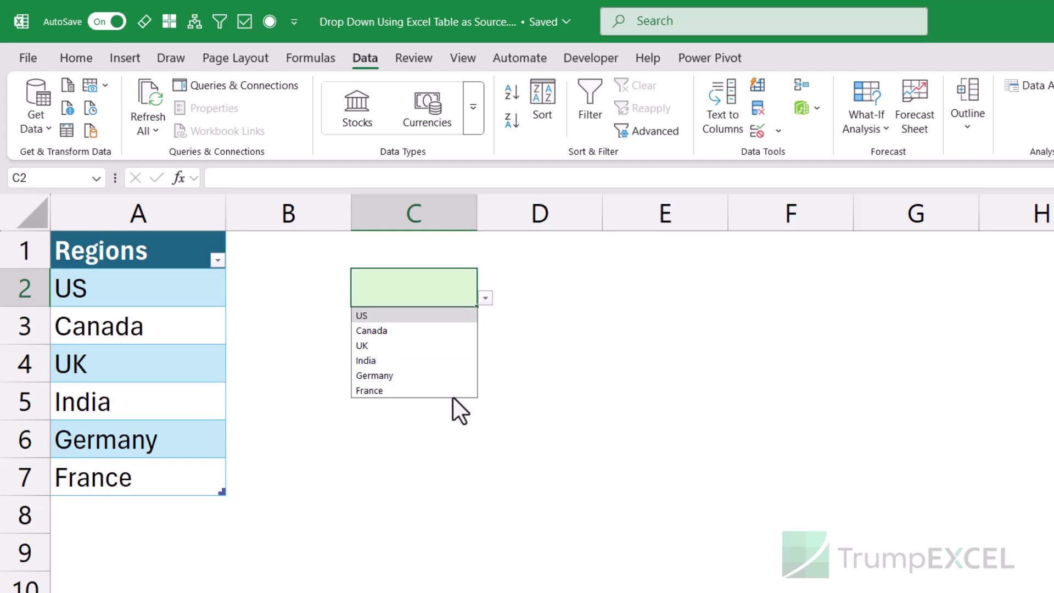
pyautogui.click(566, 372)
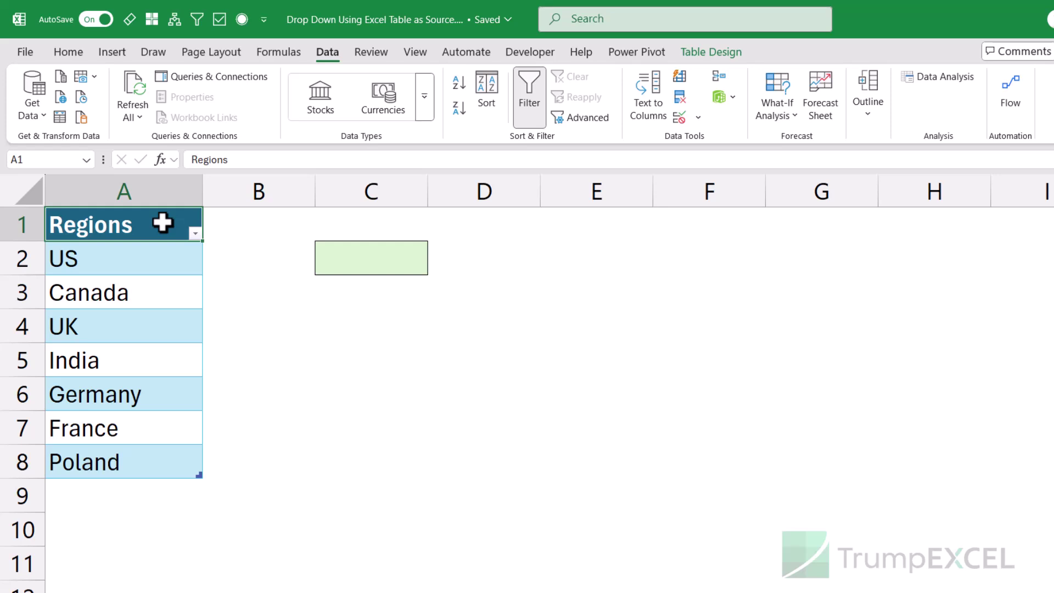
# Give C2 List validation sourced from =$A$2:$A$8 and open its drop-down to check
pyautogui.click(337, 263)
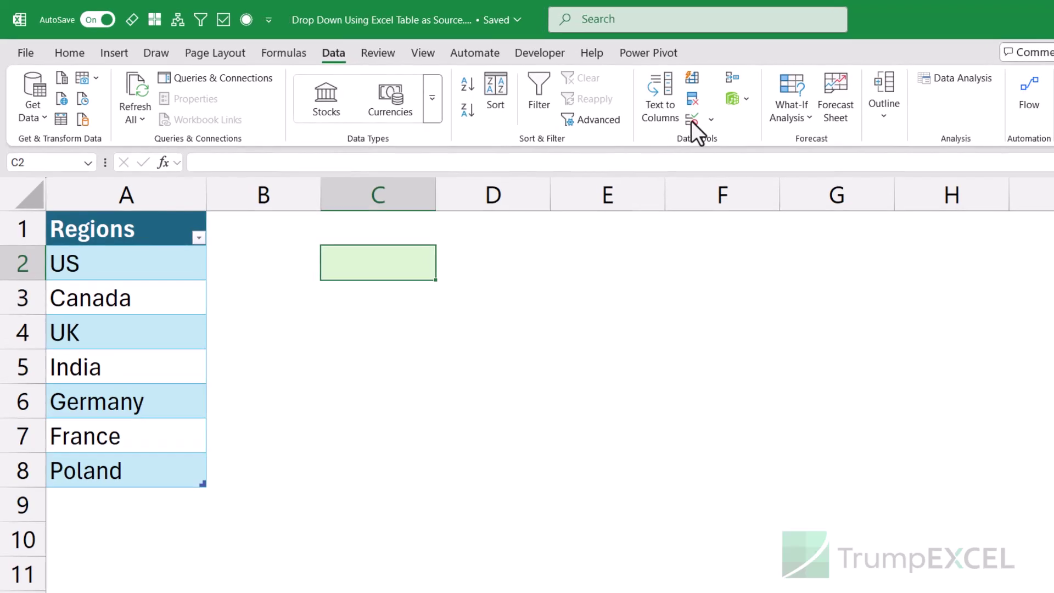
pyautogui.click(692, 119)
pyautogui.click(563, 290)
pyautogui.click(546, 338)
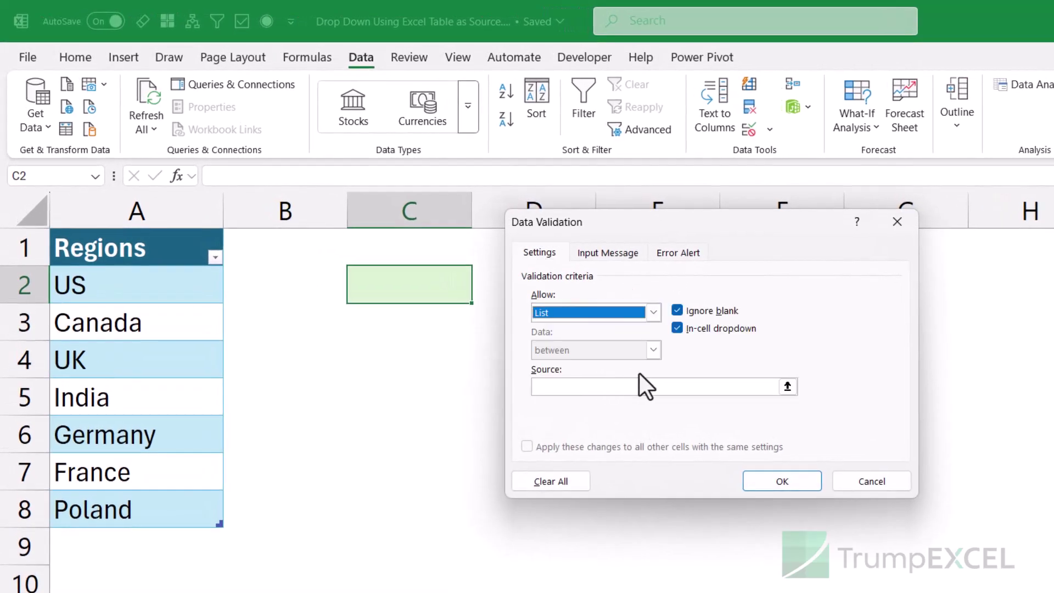
pyautogui.click(607, 386)
pyautogui.write('=')
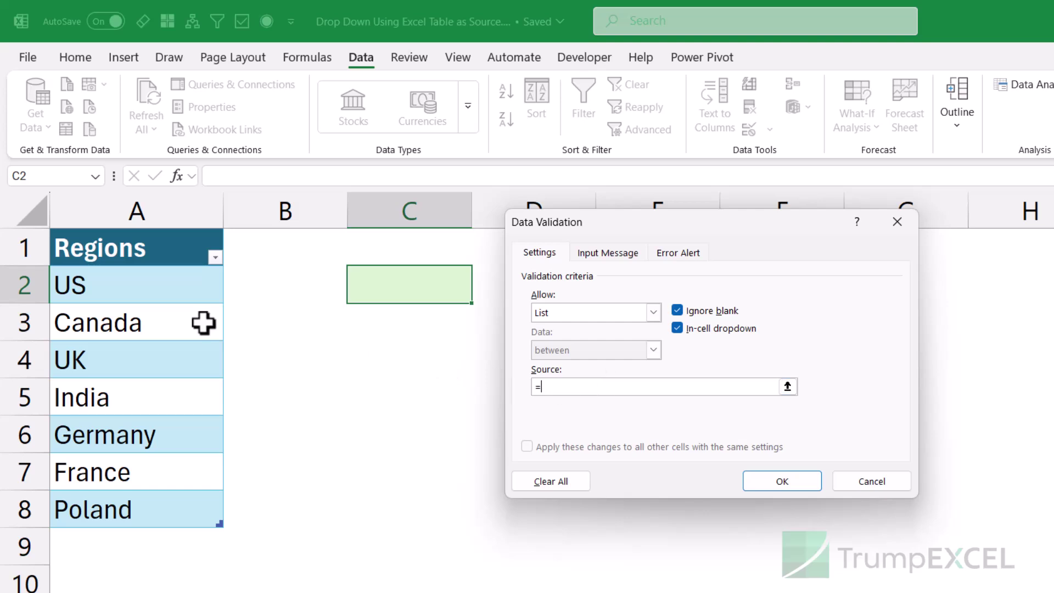
pyautogui.moveTo(174, 292); pyautogui.dragTo(184, 502)
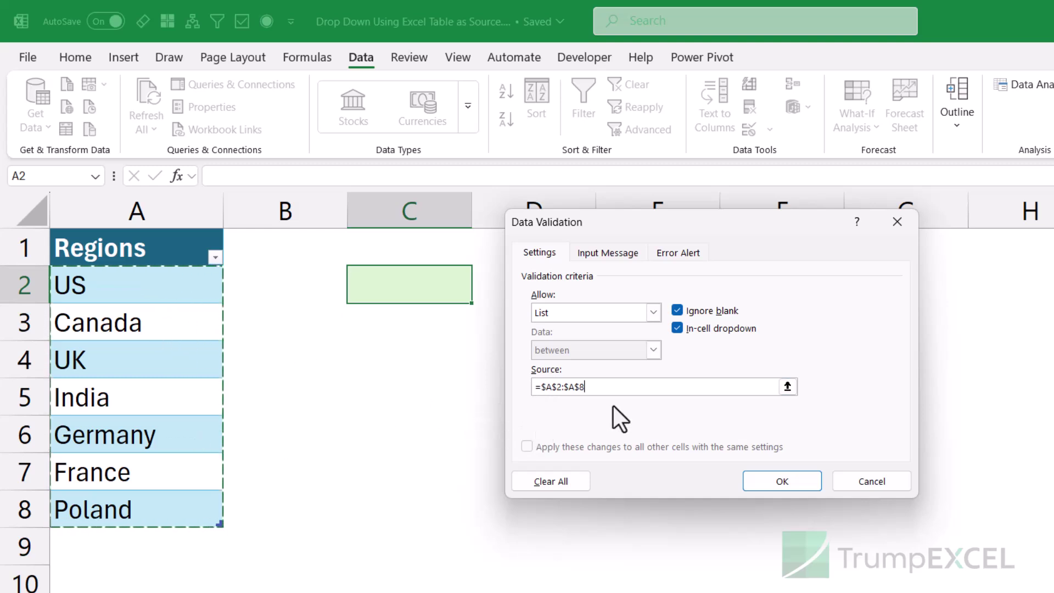
pyautogui.click(756, 481)
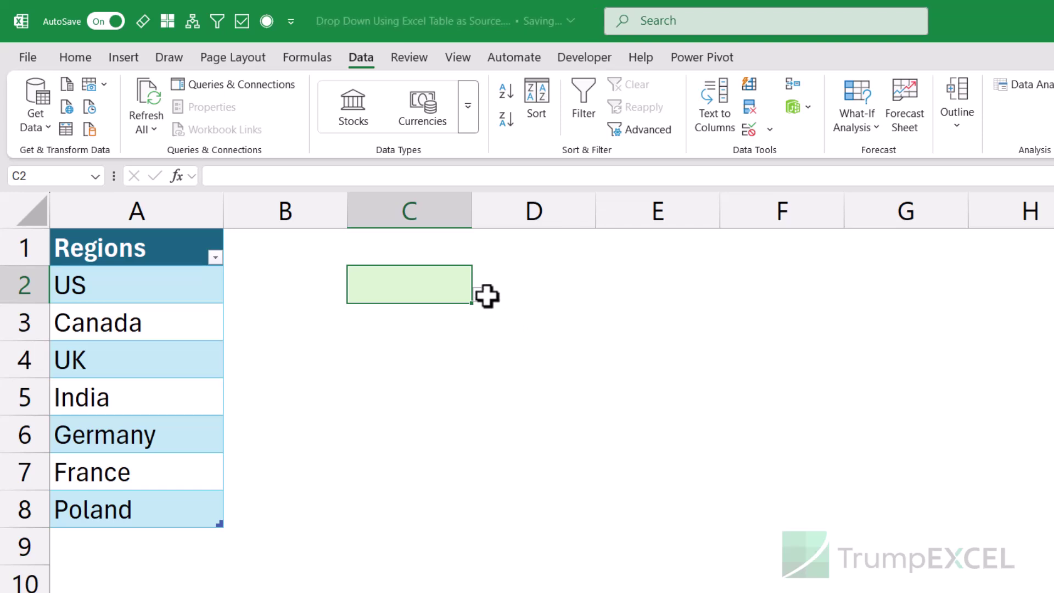
pyautogui.click(480, 294)
# Enter Japan in A9 with Ctrl+Enter and verify it appears in C2's drop-down
pyautogui.click(412, 295)
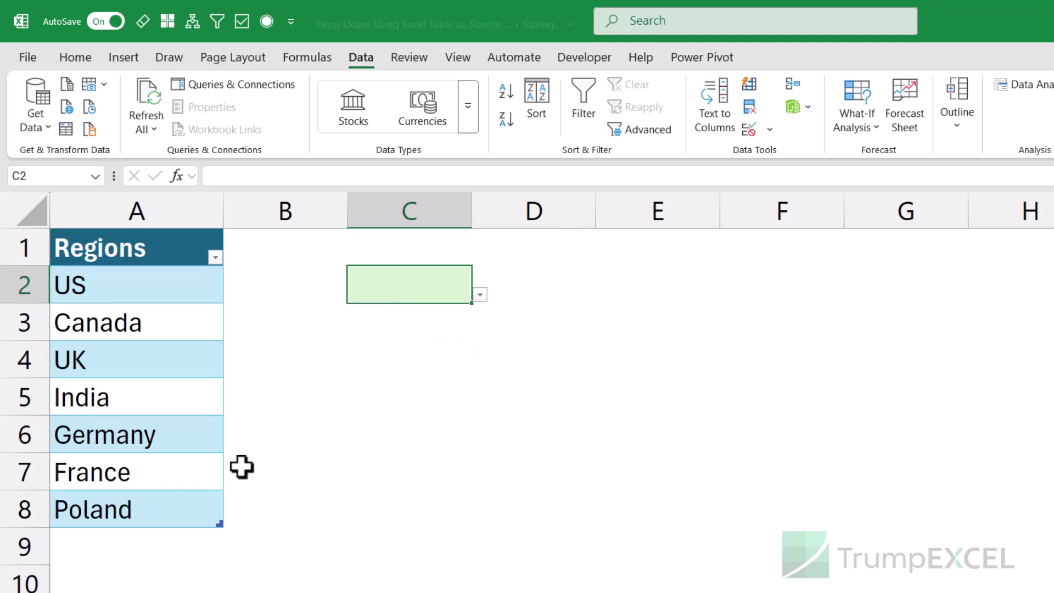
pyautogui.click(151, 546)
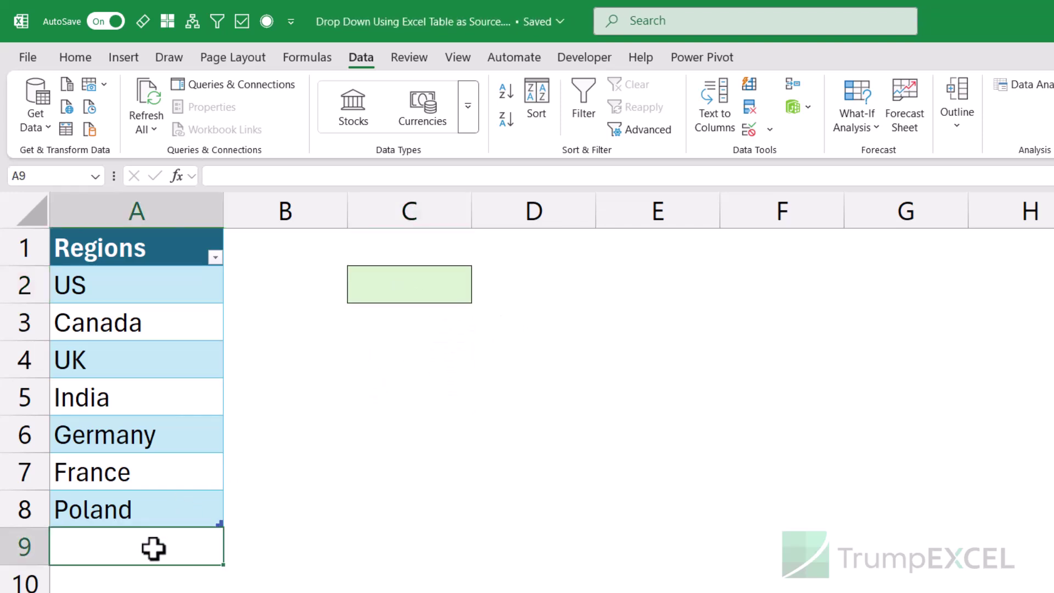
pyautogui.write('Japan')
pyautogui.hotkey('ctrl', 'Return')
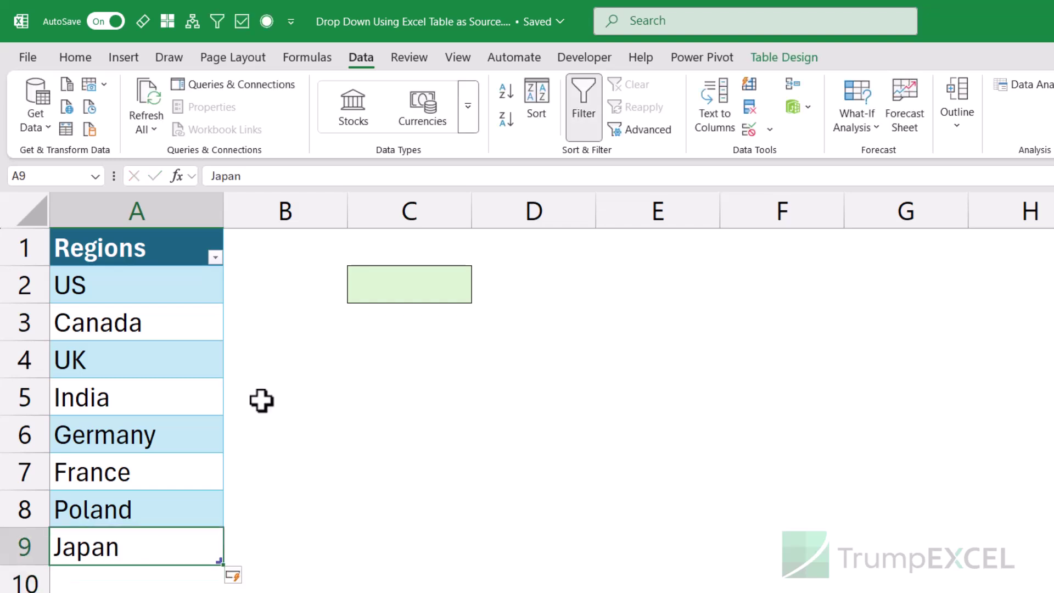
pyautogui.click(426, 291)
pyautogui.click(480, 295)
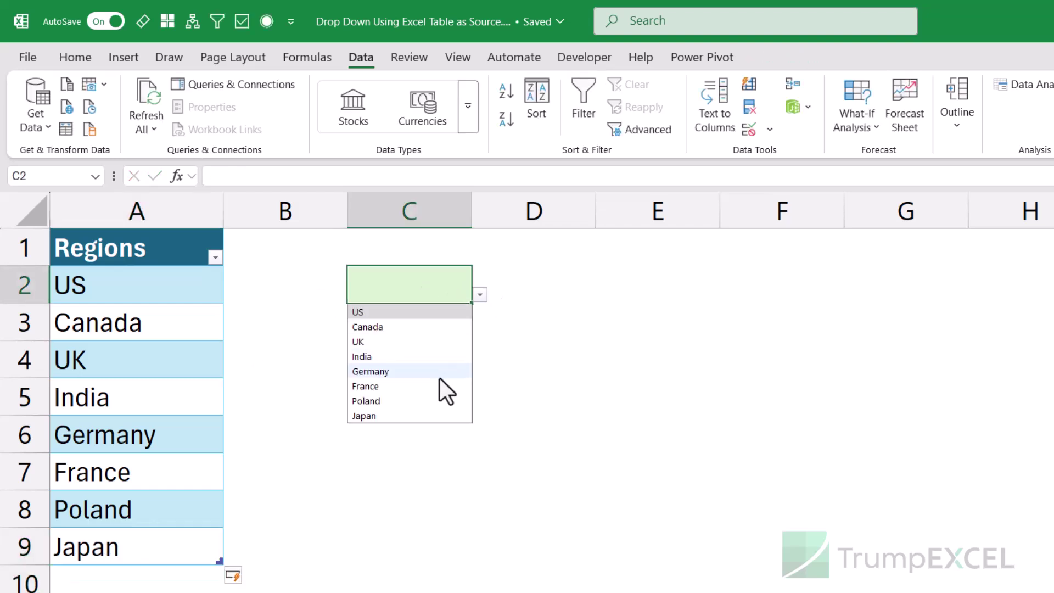
pyautogui.click(440, 288)
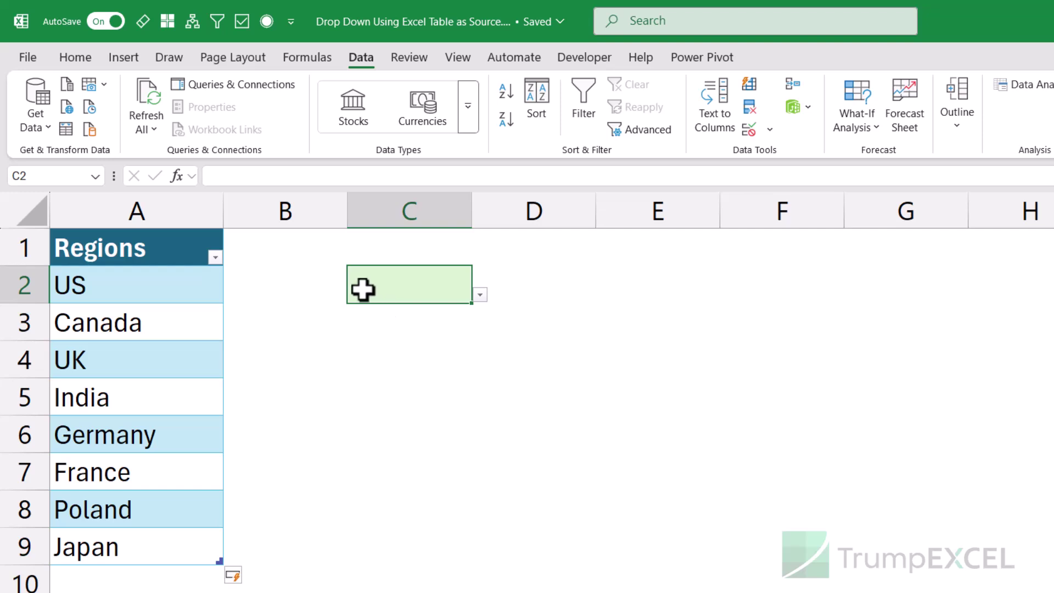
pyautogui.moveTo(203, 287); pyautogui.dragTo(150, 501)
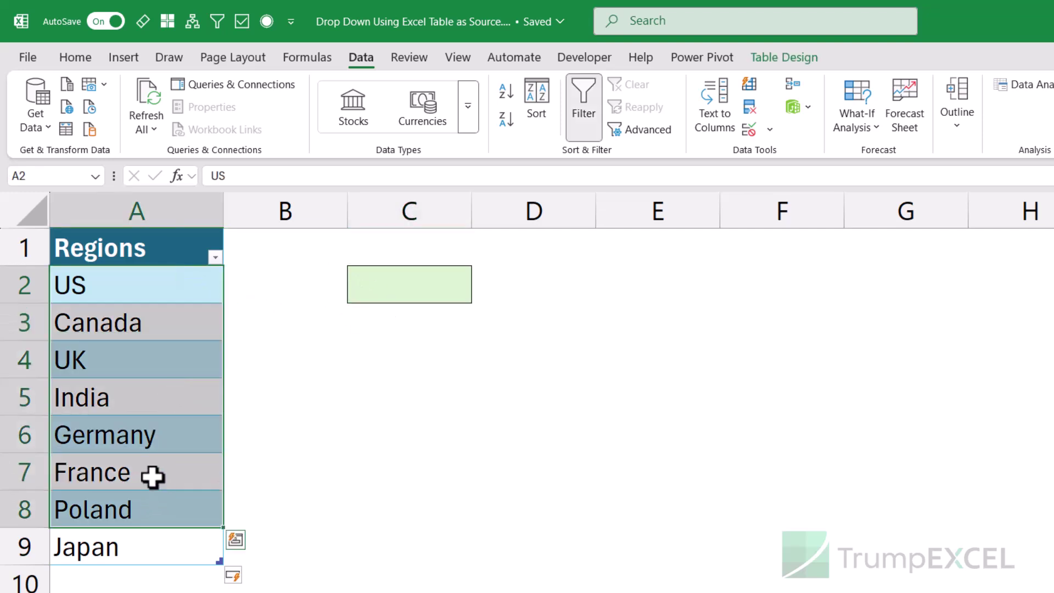
pyautogui.click(413, 288)
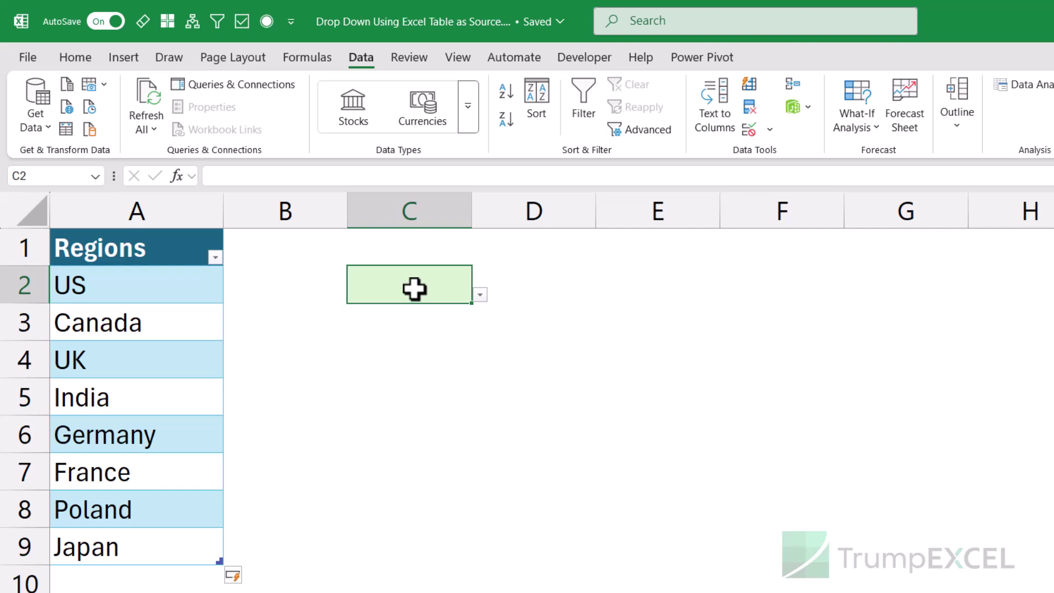